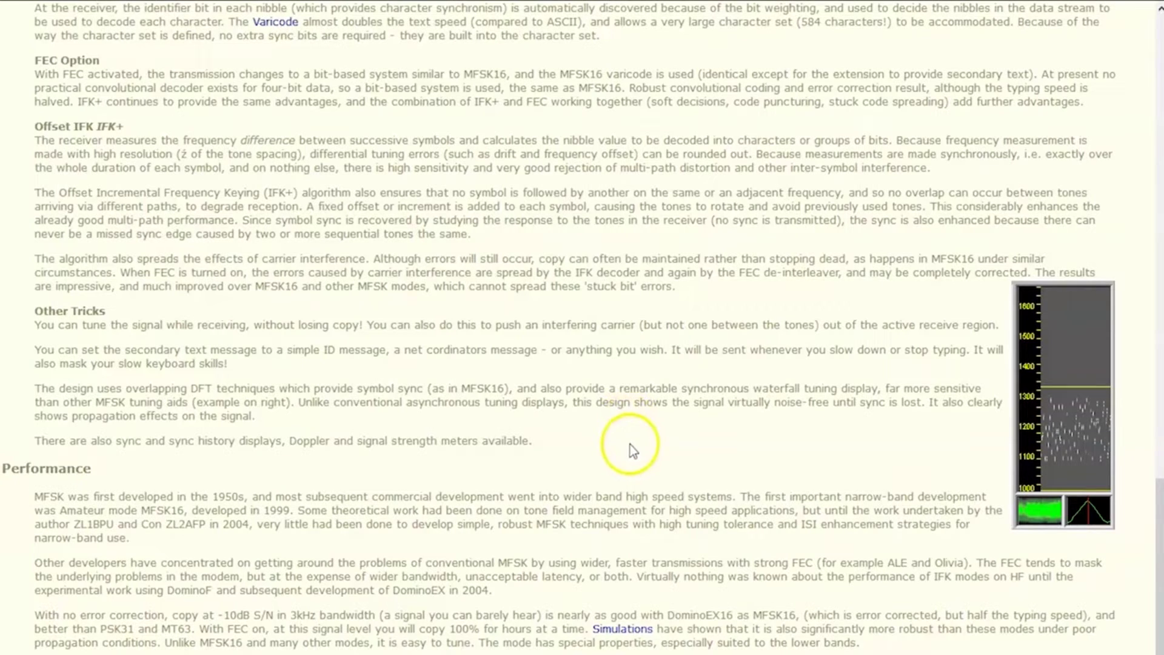
- Examine the table of DominoEX modes and speeds on the web page
scroll(617, 441, "up", 20)
scroll(603, 416, "down", 2)
scroll(602, 416, "down", 2)
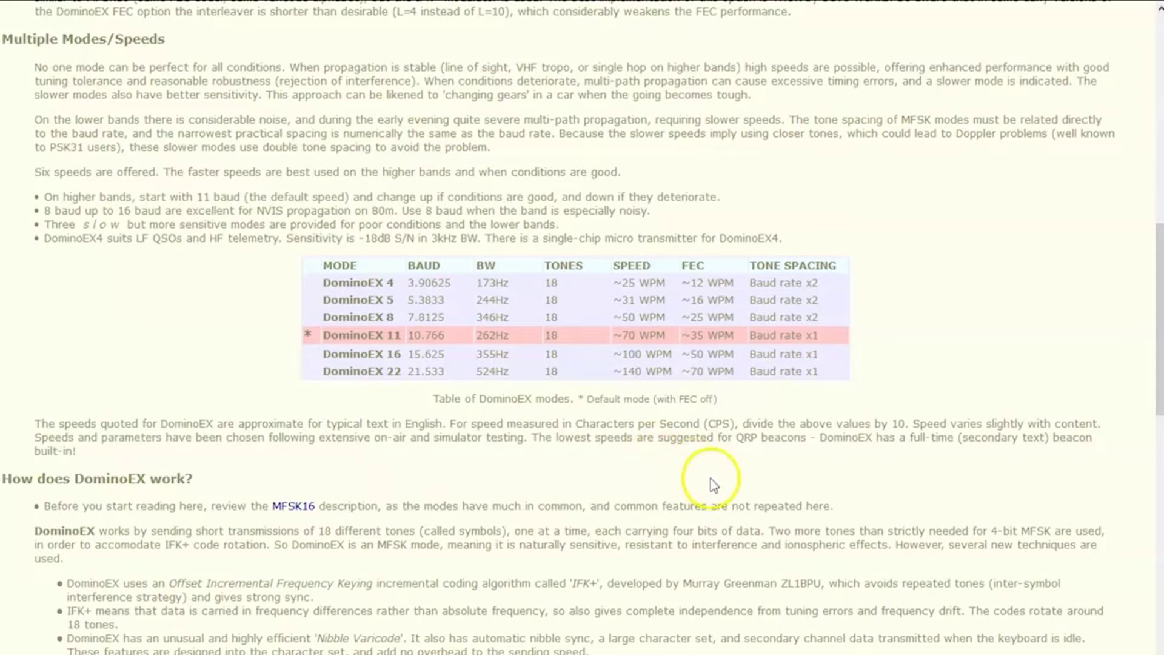
scroll(900, 471, "up", 3)
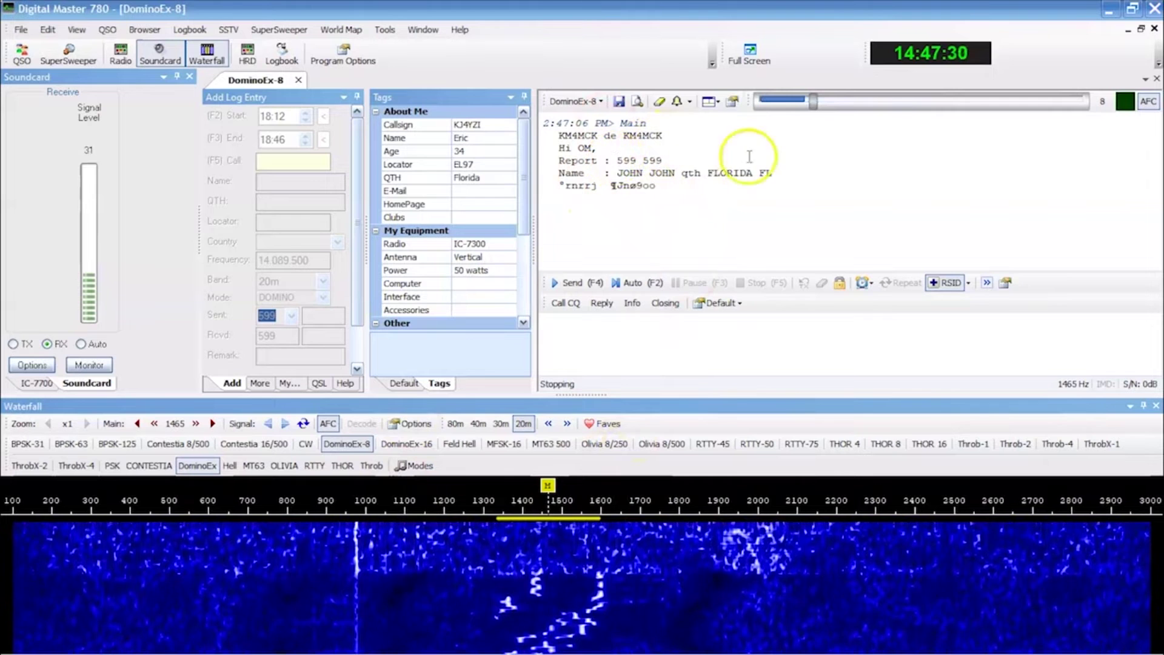
- Transmit the CQ x 2 call in DominoEx-8 with Digital Master 780 and clear the sent text
left_click(570, 304)
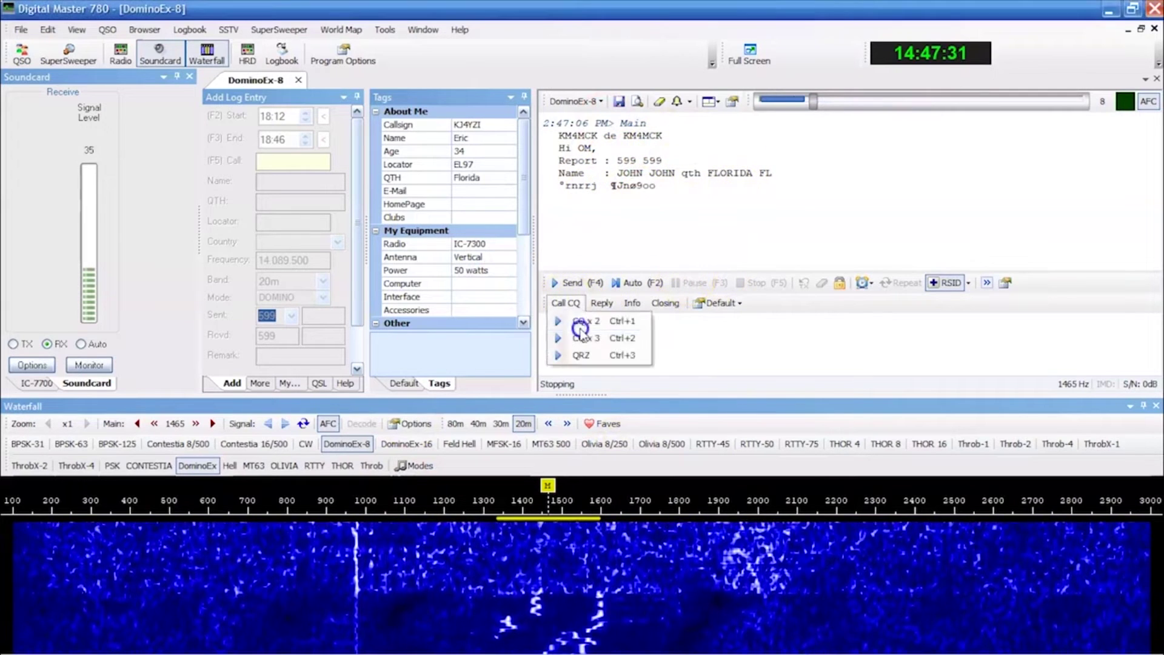
left_click(579, 328)
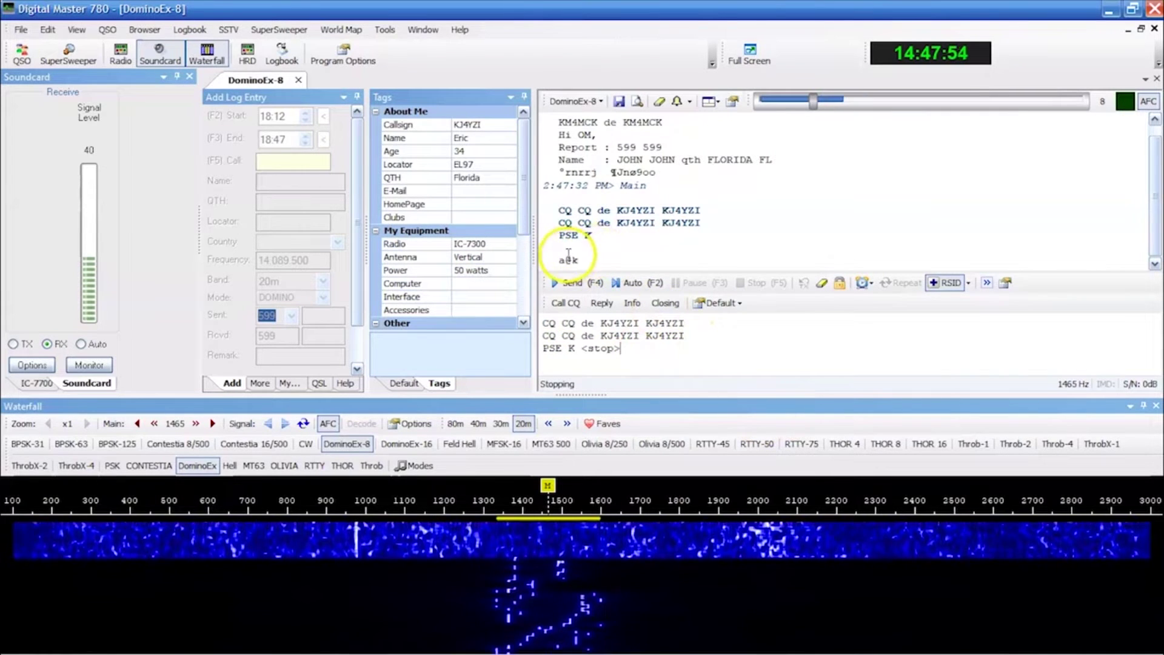
left_click(822, 283)
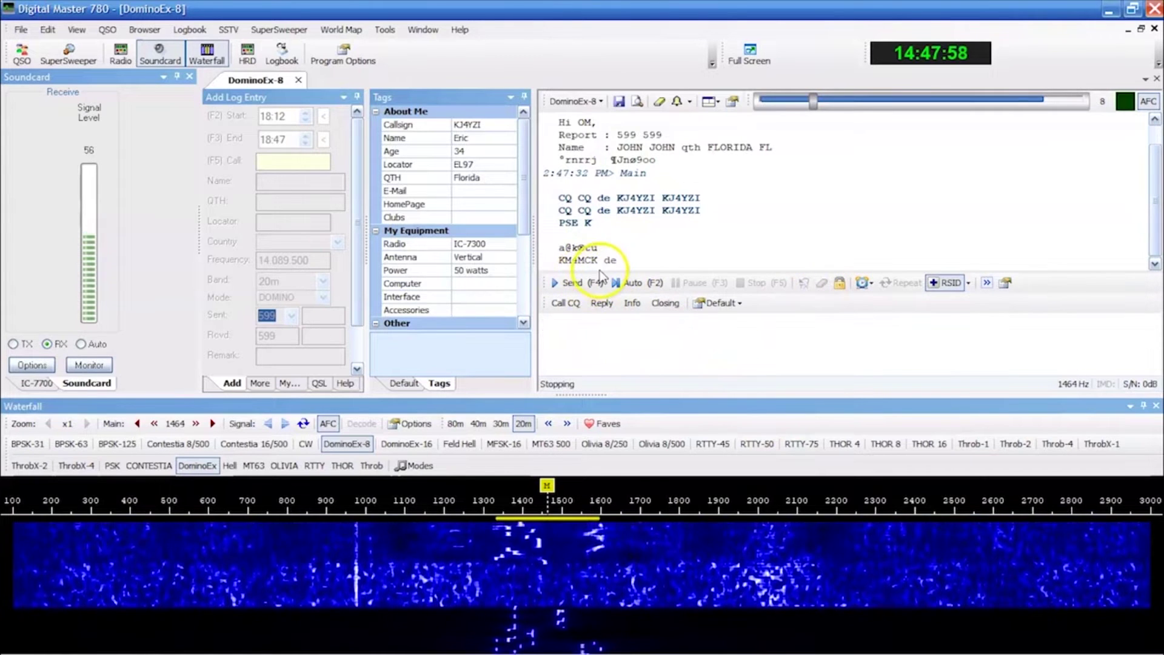
left_click(740, 236)
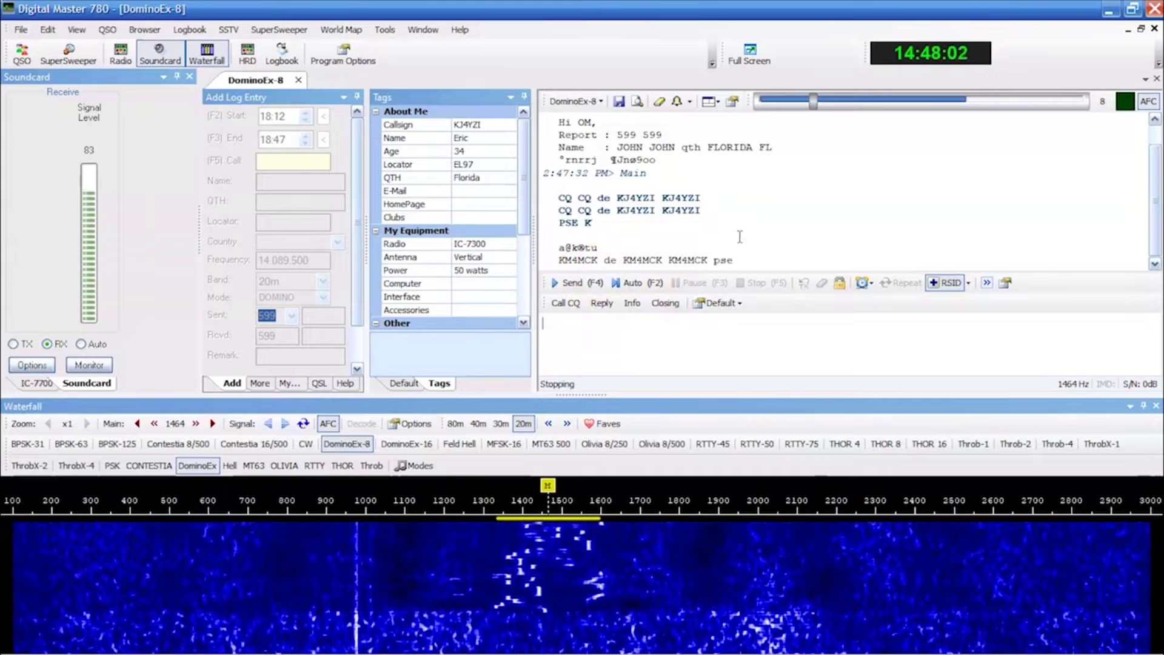
left_click(623, 337)
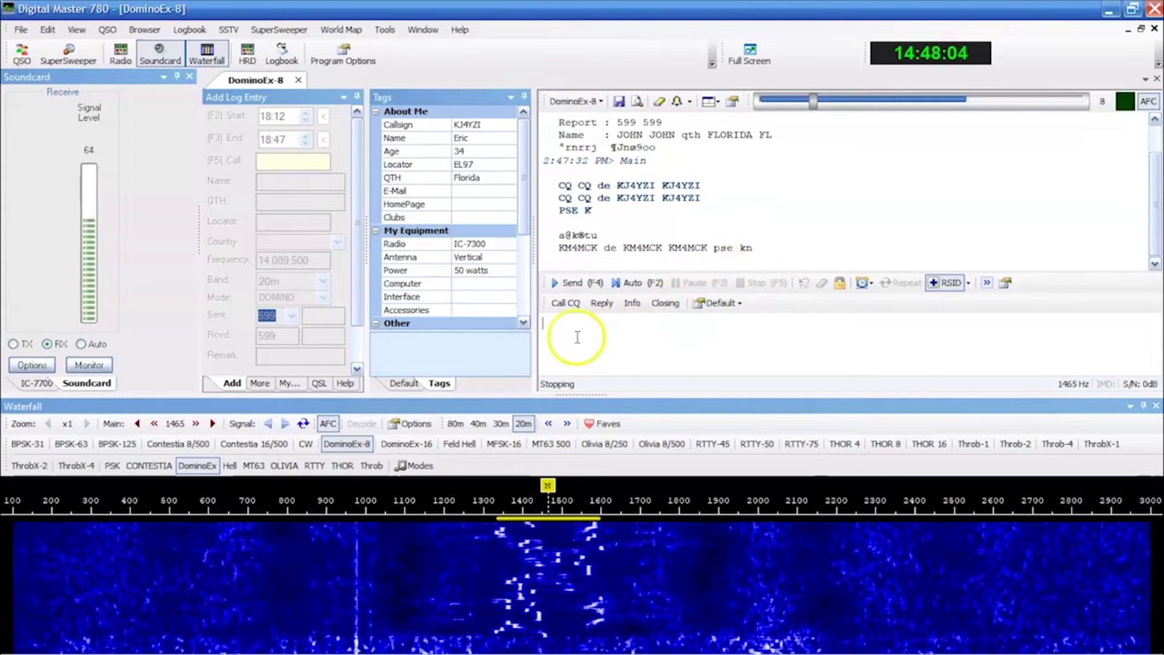
- Enter the answering station's callsign from the received text as the log entry's callsign
right_click(670, 250)
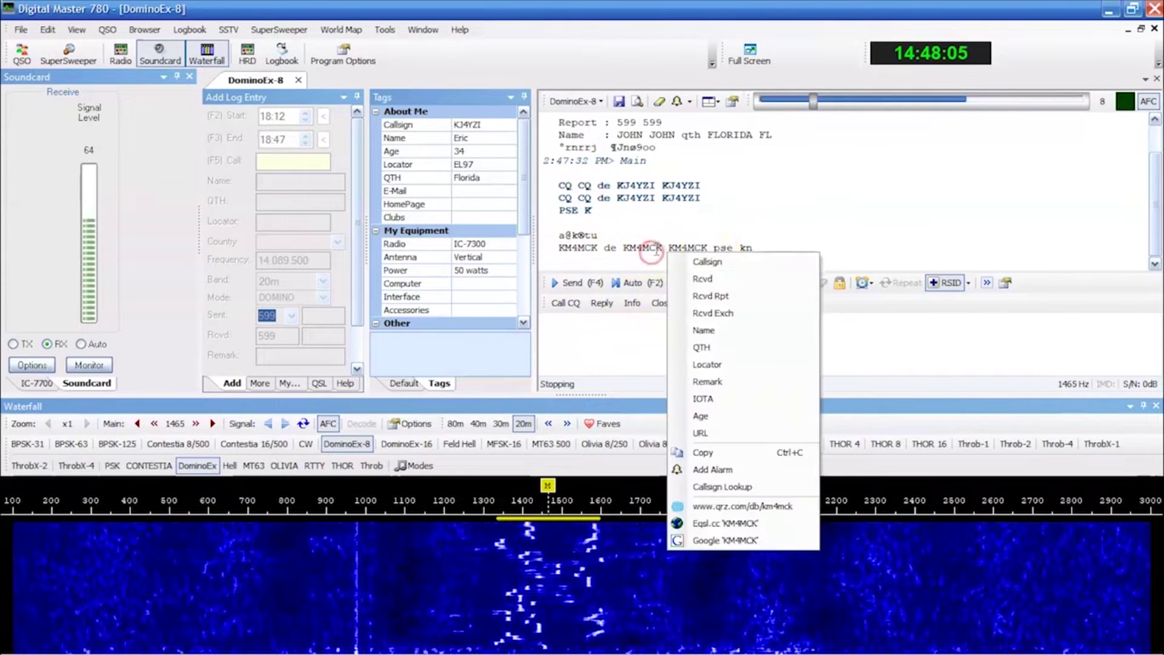
left_click(710, 263)
right_click(570, 328)
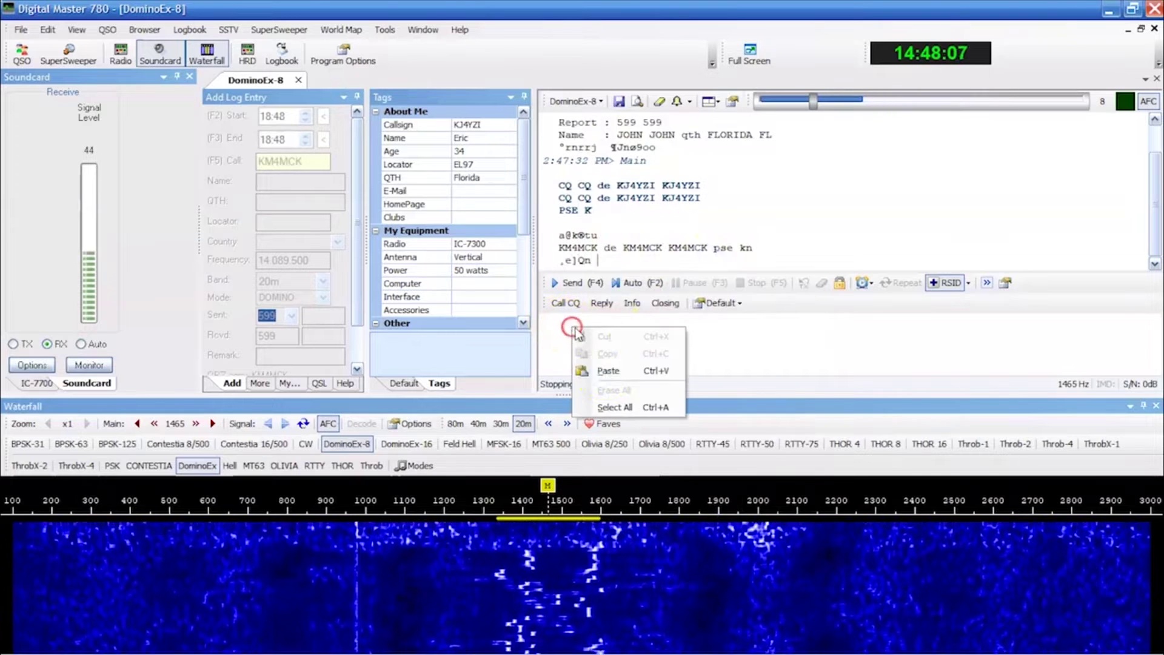
left_click(608, 371)
- Insert a reply containing only the other station's callsign, "de" and the own callsign, and start transmitting it
left_click(601, 302)
left_click(630, 333)
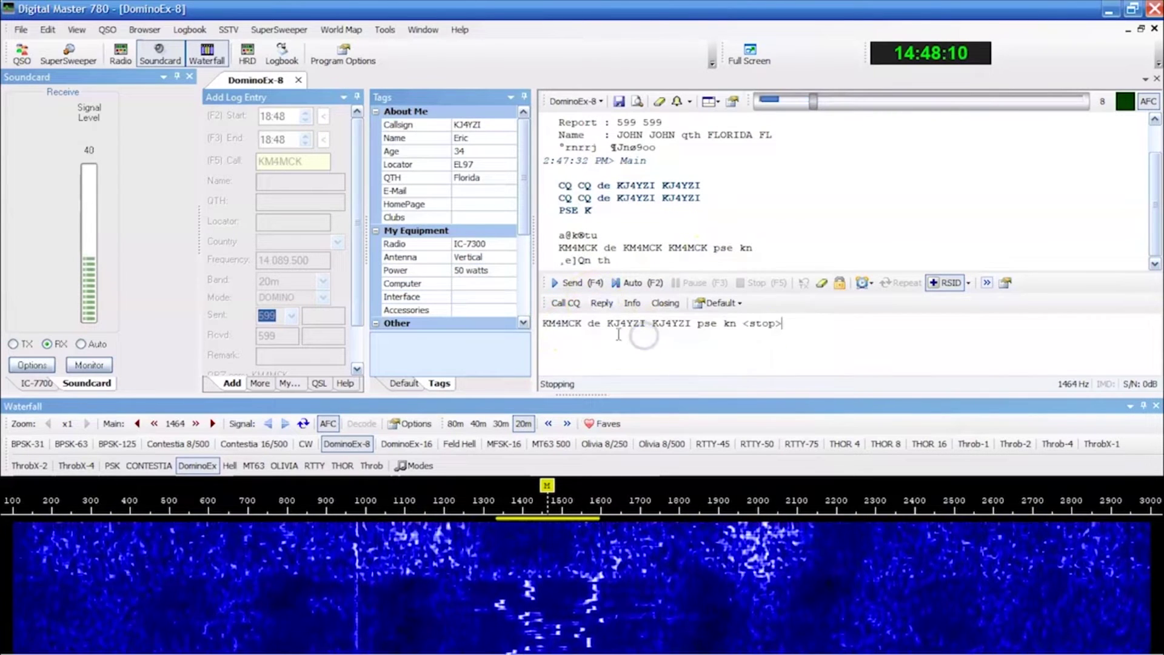
left_click(601, 303)
left_click(622, 325)
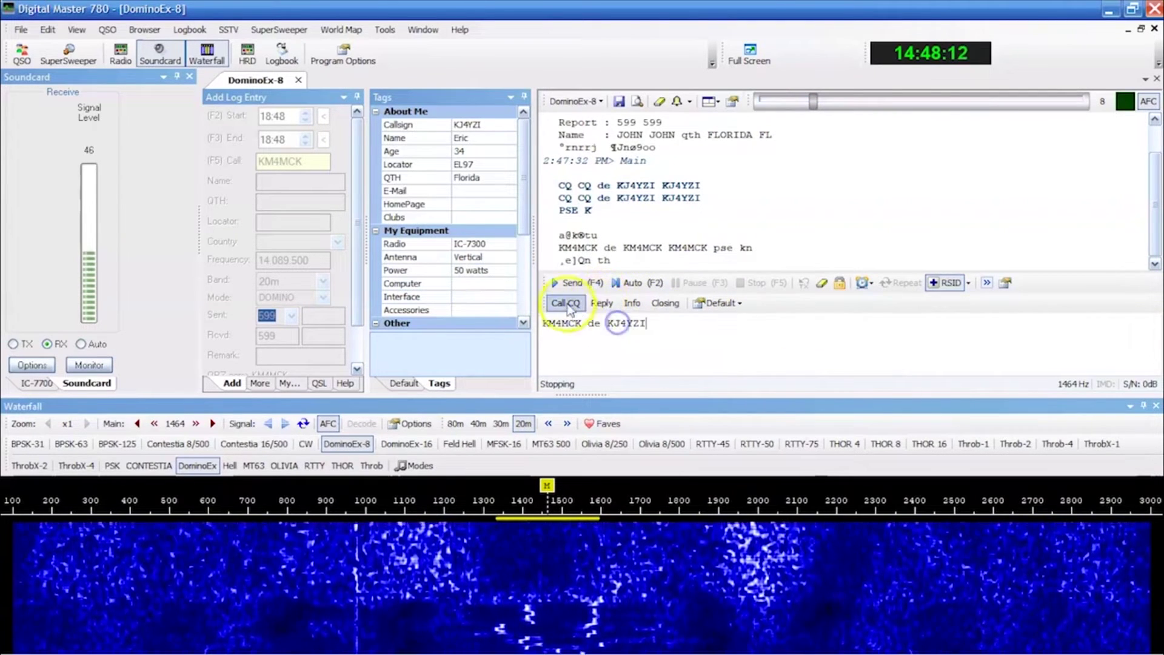
left_click(571, 283)
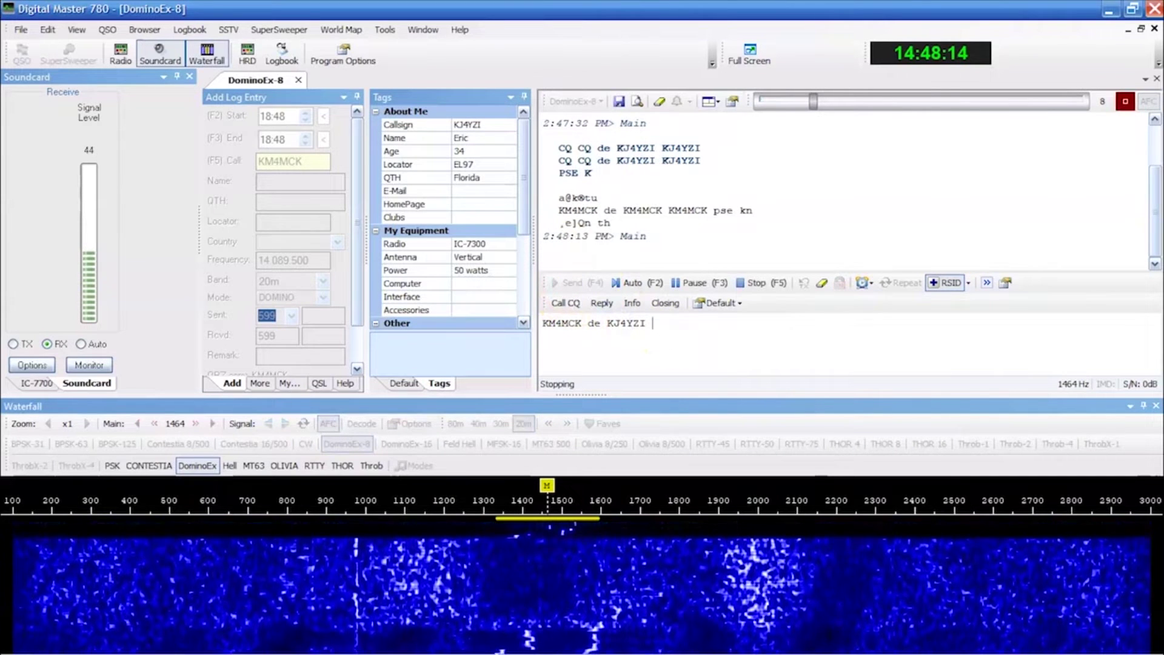
- Transmit "very good", the contact's name, "I have a solid copy with both of us at 25 watts... back to you (BTU)" and the own callsign
type("very good")
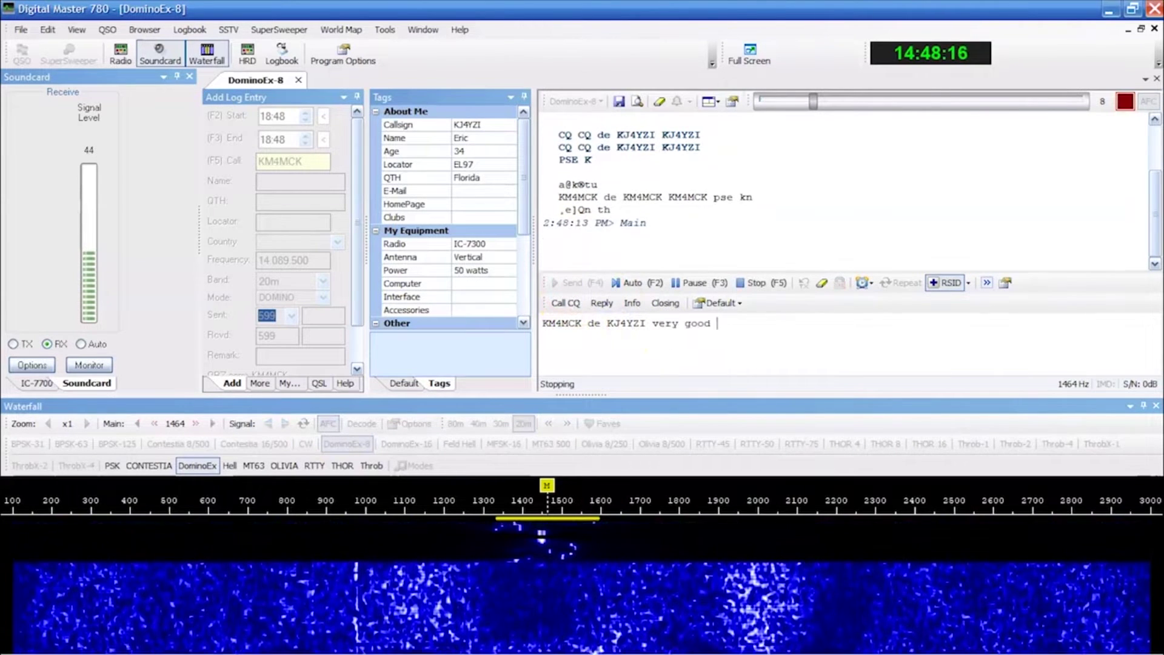
type(" john, I have a s")
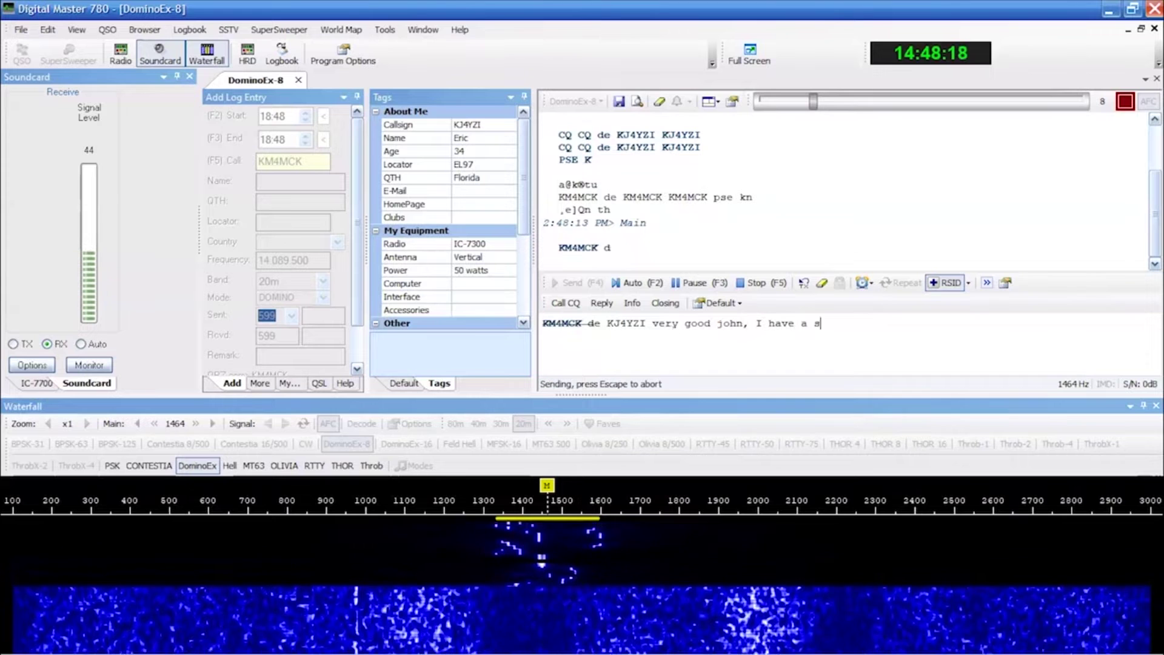
type("olid copy with both of us at 25 watts... back to you")
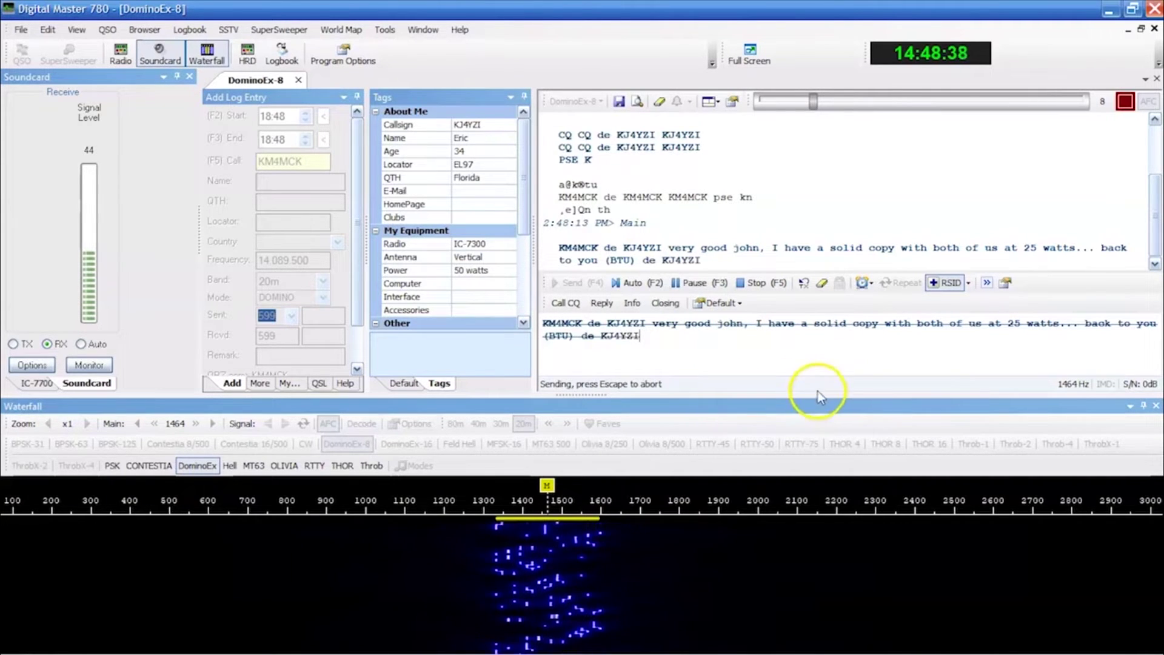
left_click(752, 292)
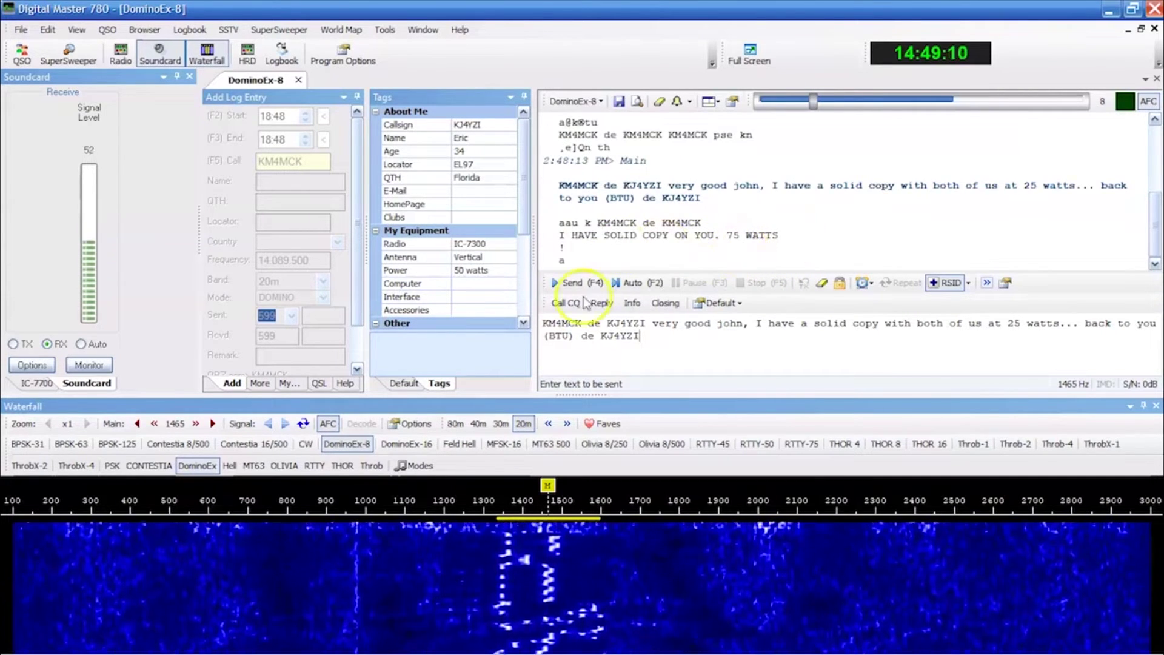
- Clear the transmit text and send "OK", the contact's name, "very good. Lets move to Dominoex16 for comparison, I will call CQ.." and the own callsign
left_click(821, 283)
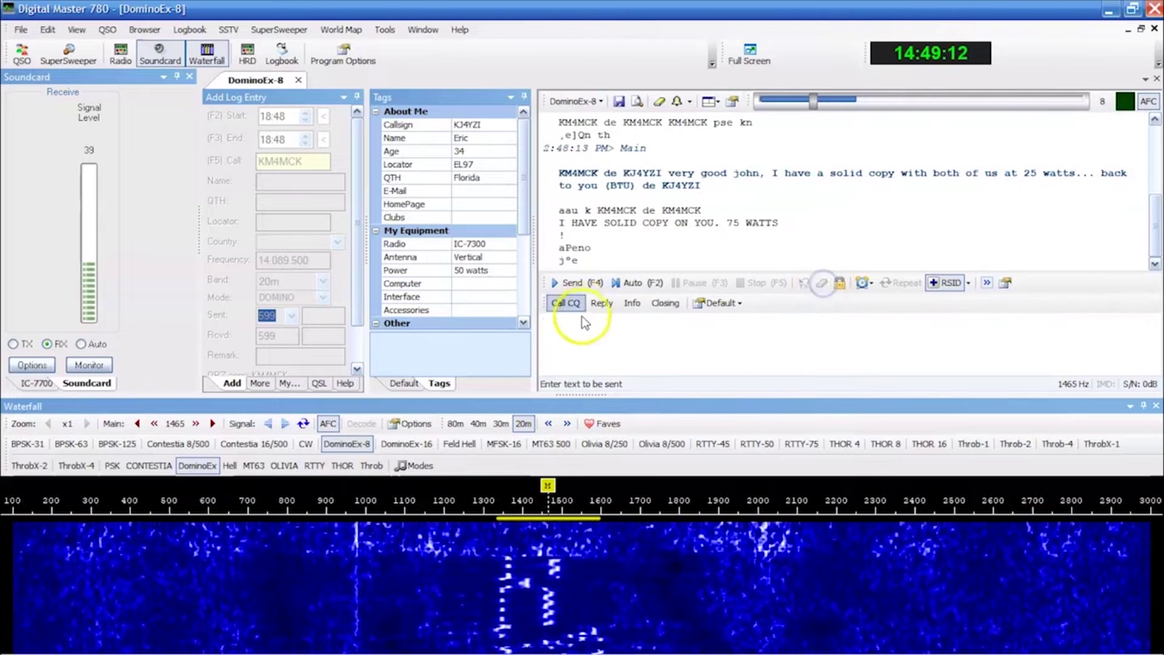
left_click(683, 352)
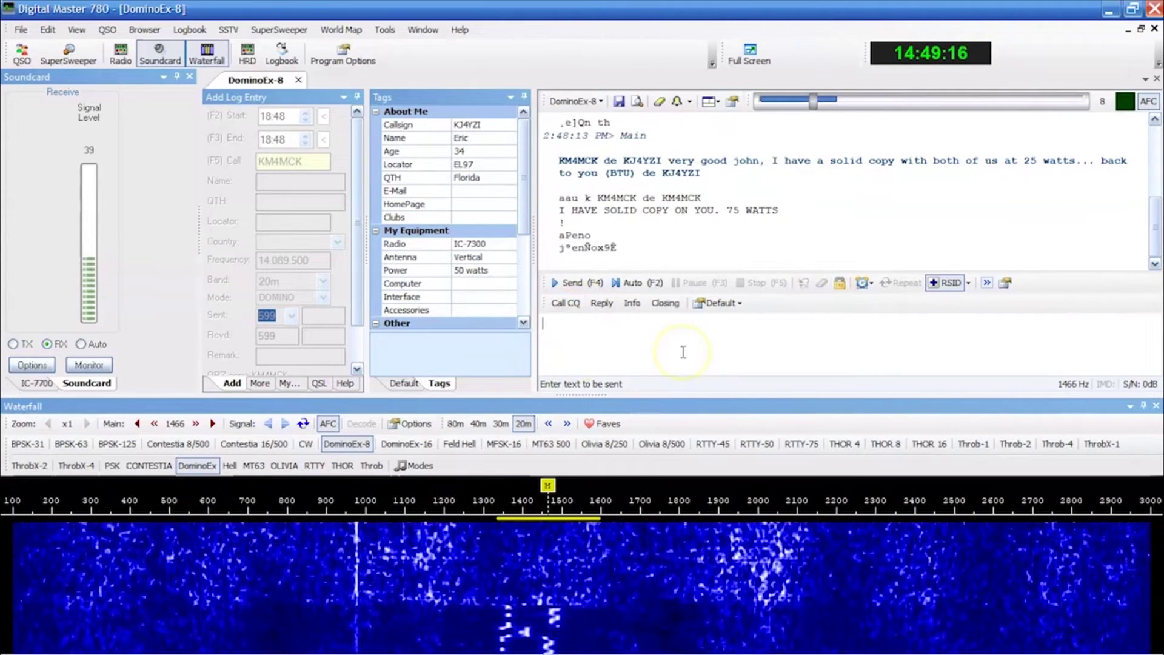
left_click(573, 282)
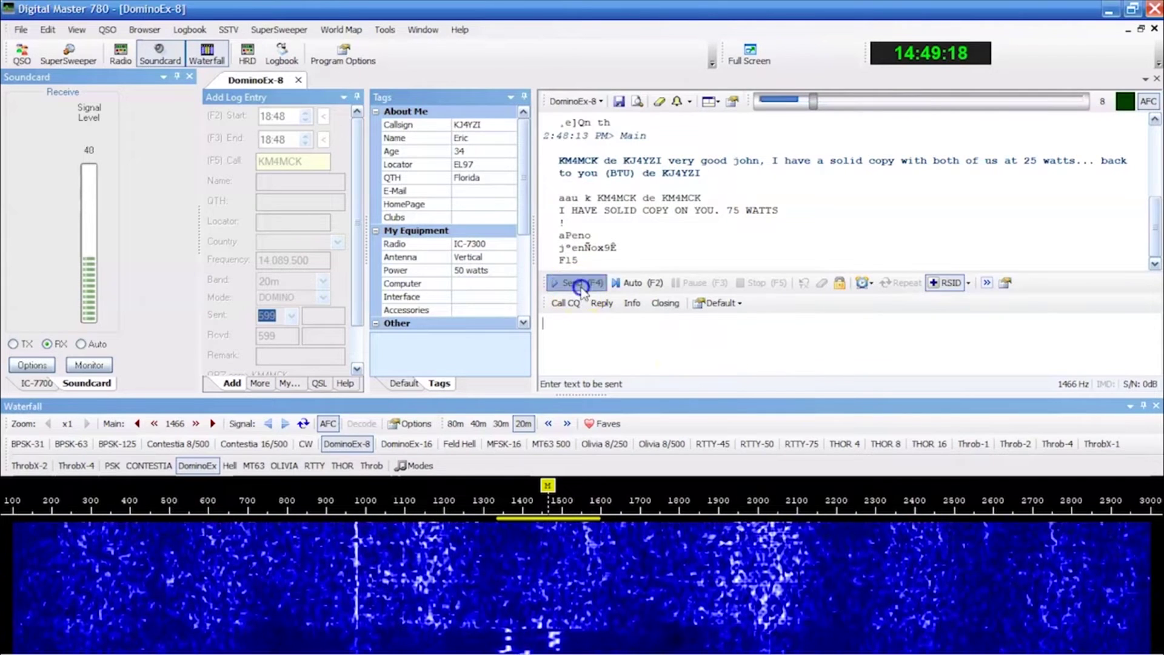
left_click(611, 332)
type("OK Joh")
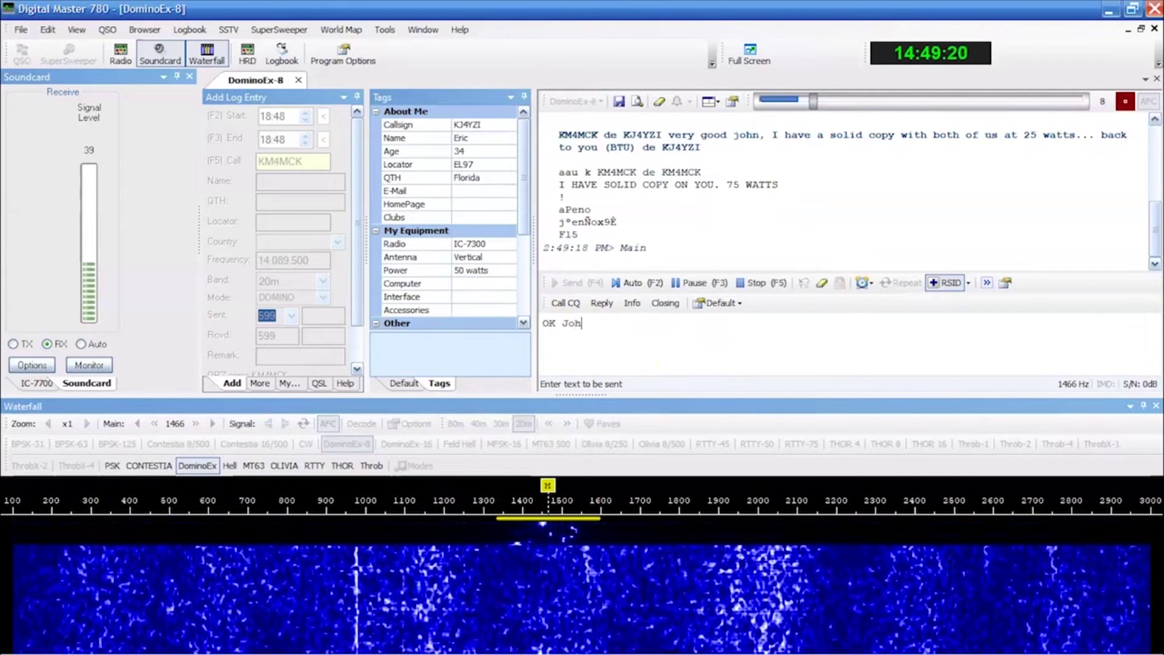
type("n, very good")
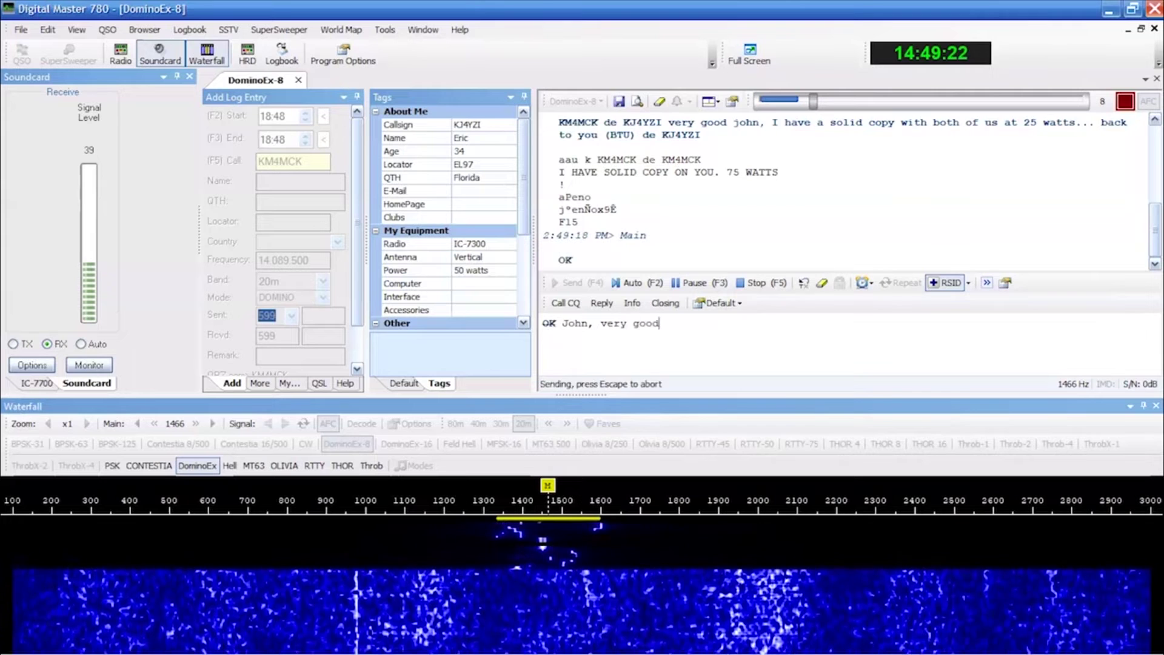
type(". Lets move to")
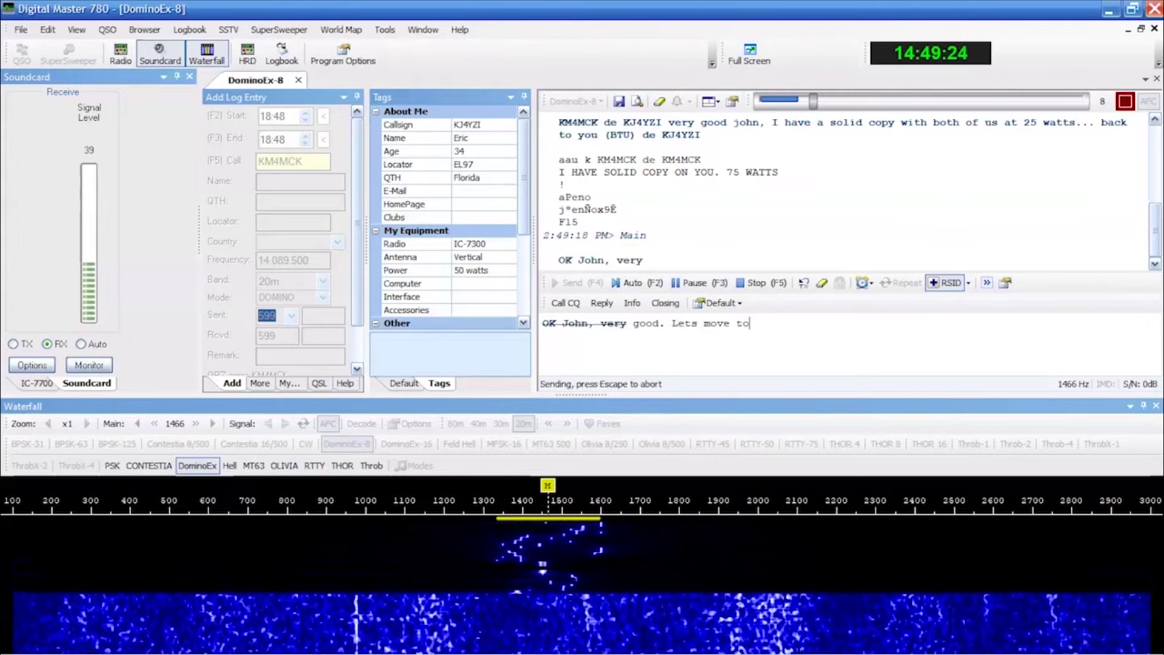
type(" Dominoex")
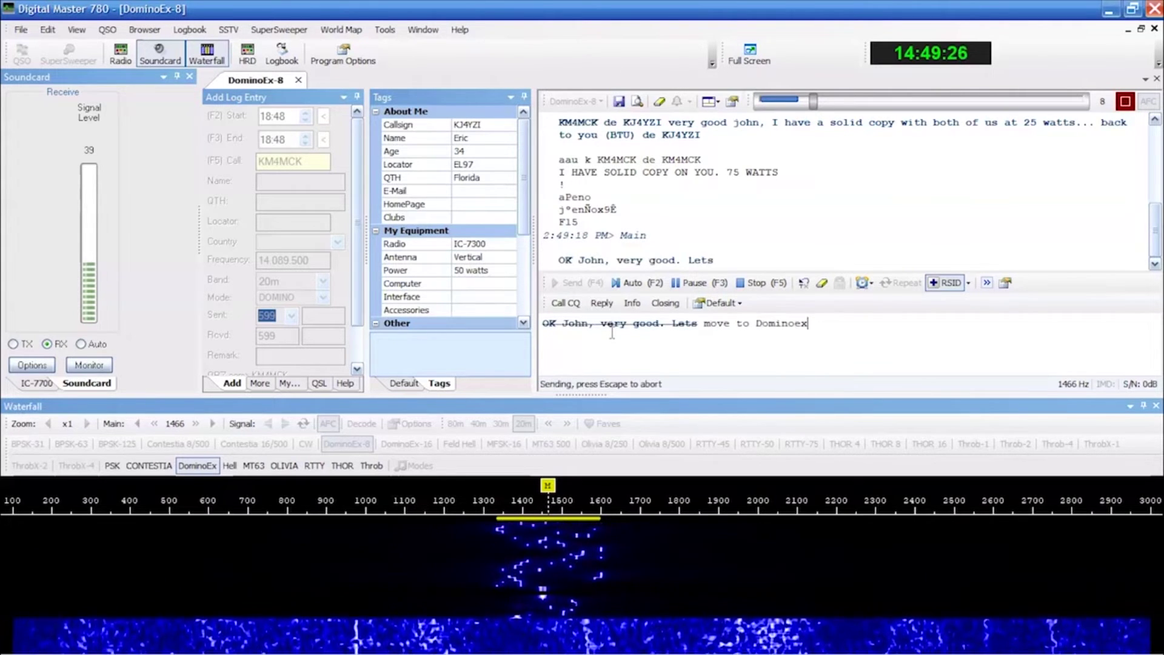
type("16 for ")
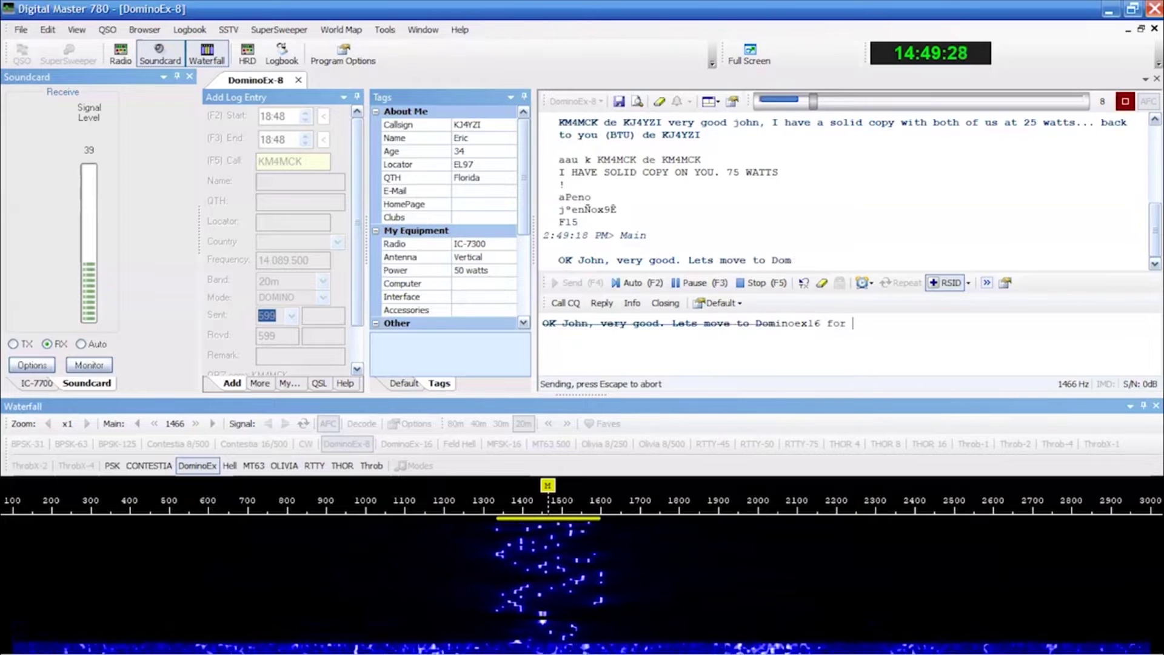
type("comparison, I wil")
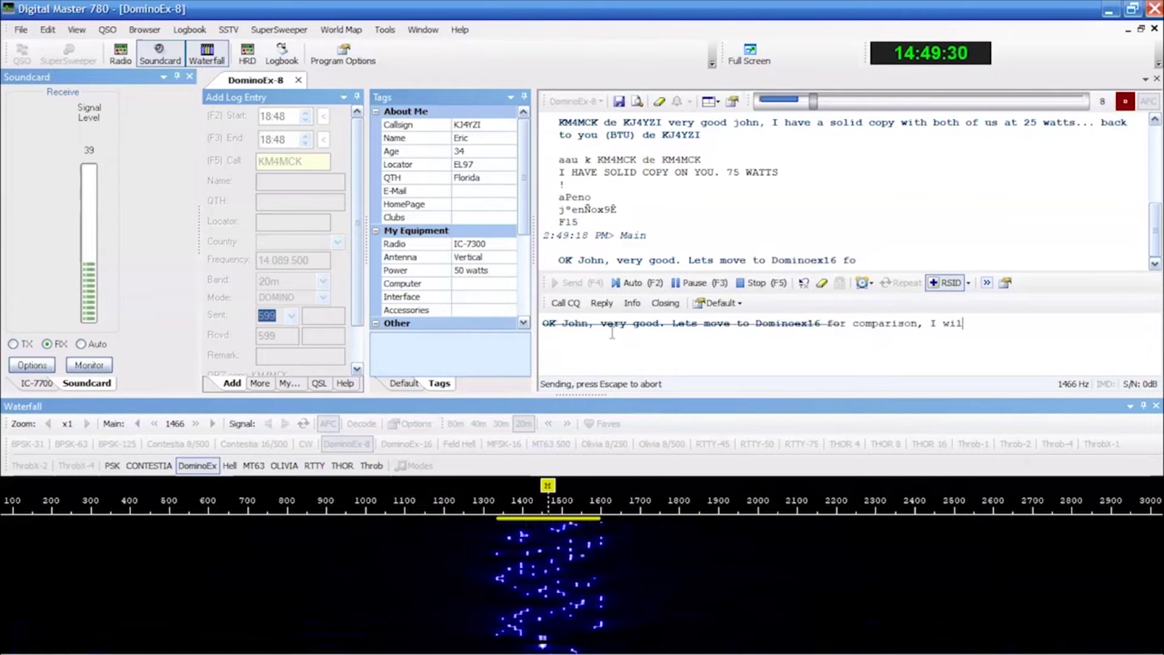
type("l call CQ.. de KJ4YZI")
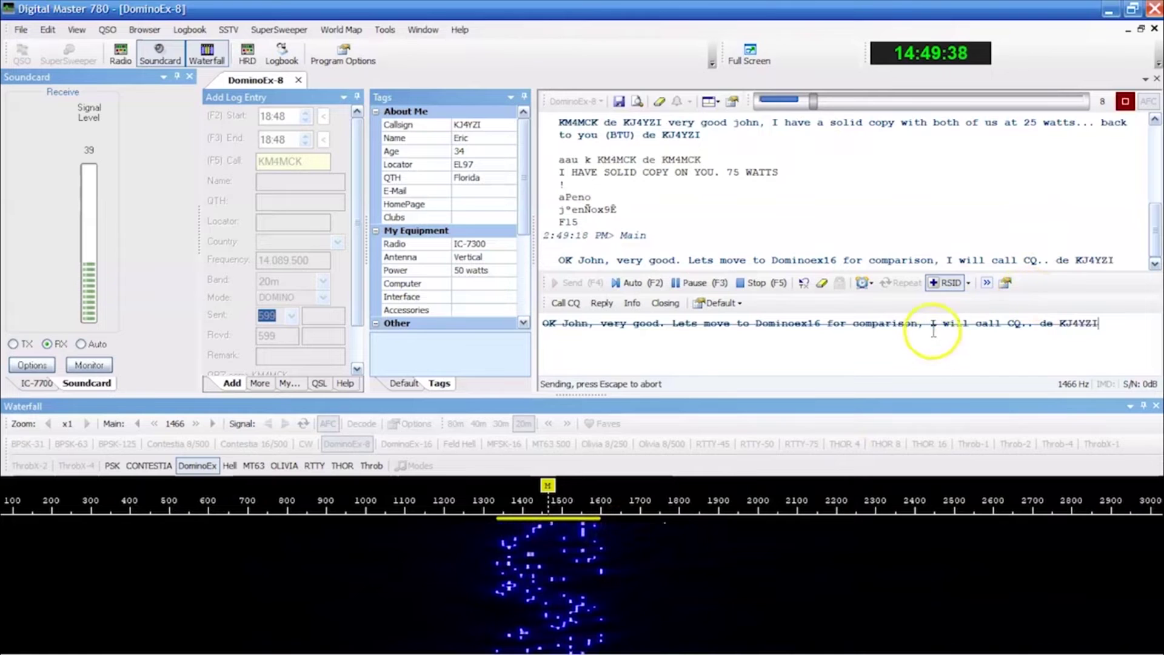
left_click(761, 283)
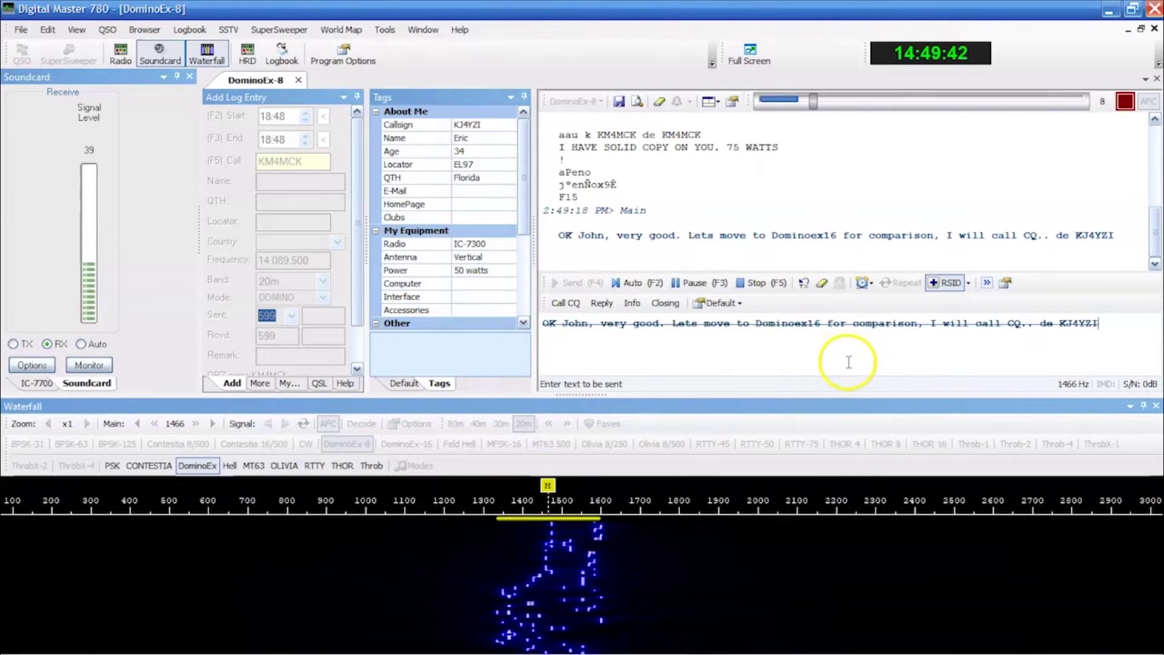
- Clear the transmit text and send the message "solid copy at 25 lets try 16 mode"
left_click(822, 284)
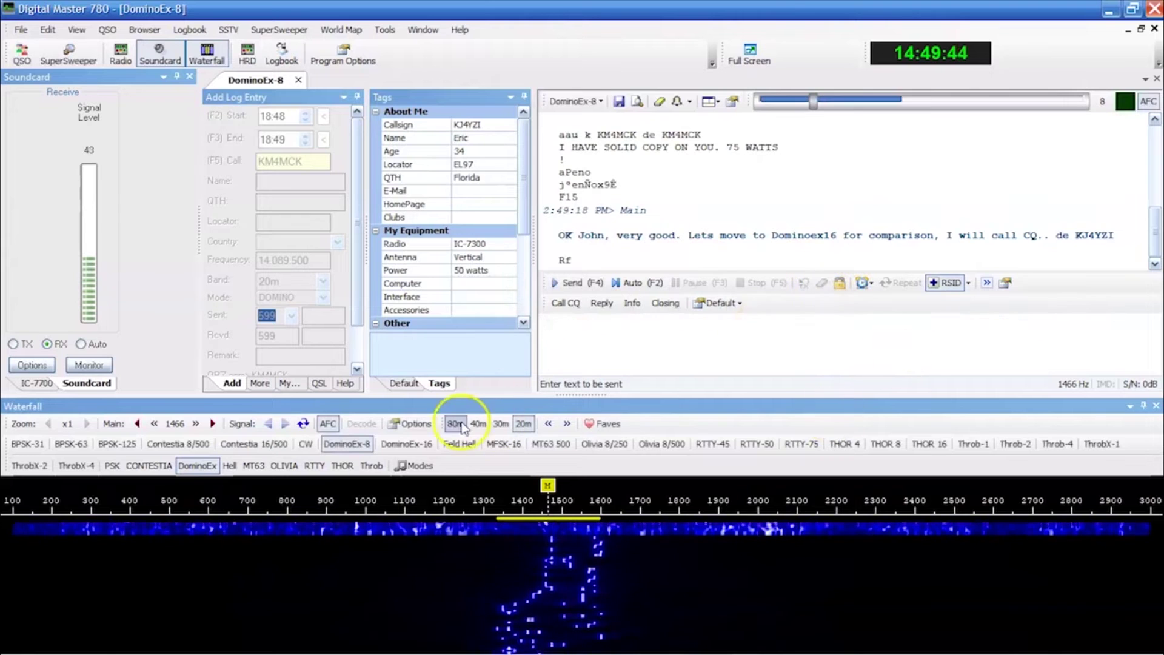
left_click(695, 351)
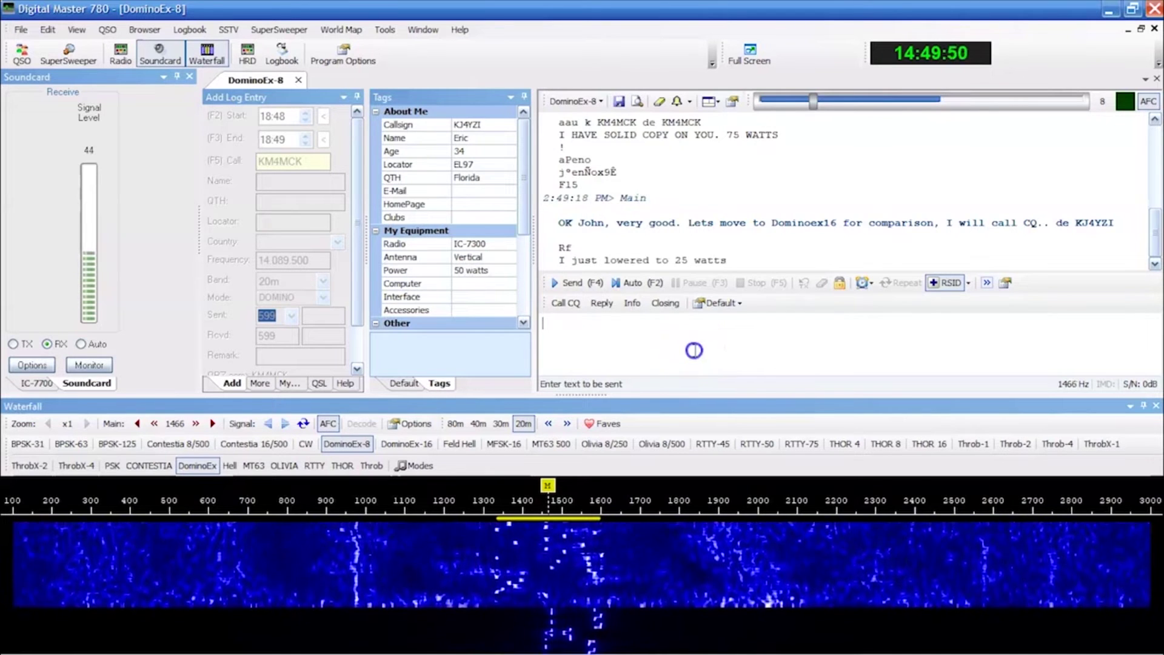
type("solid copy at 25")
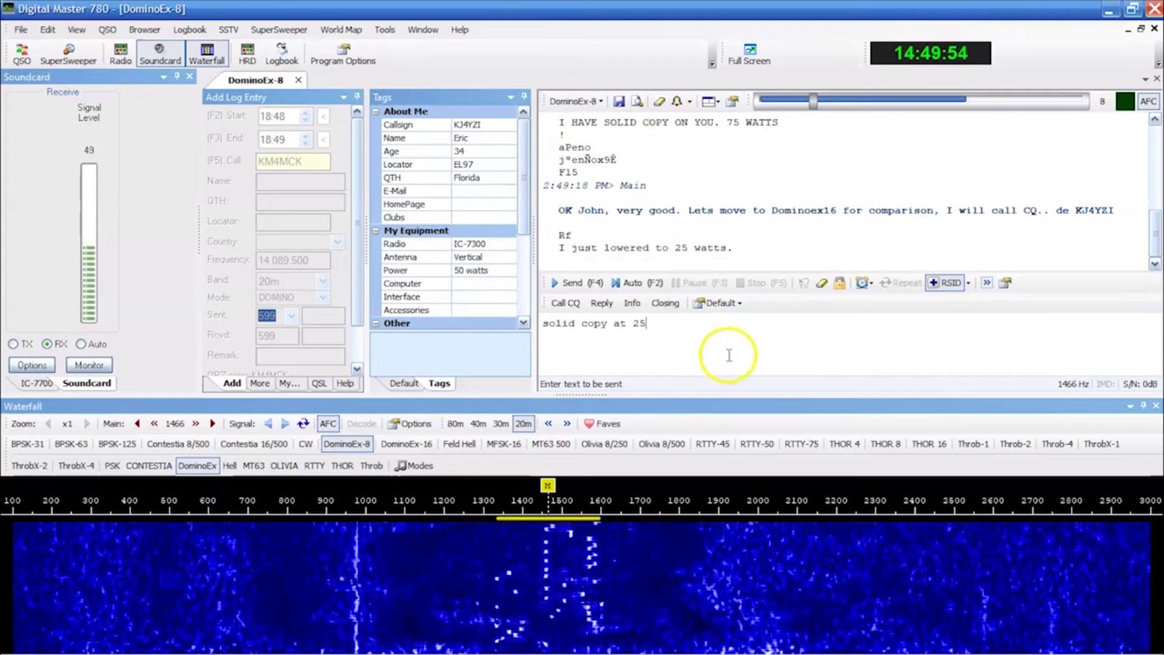
left_click(581, 284)
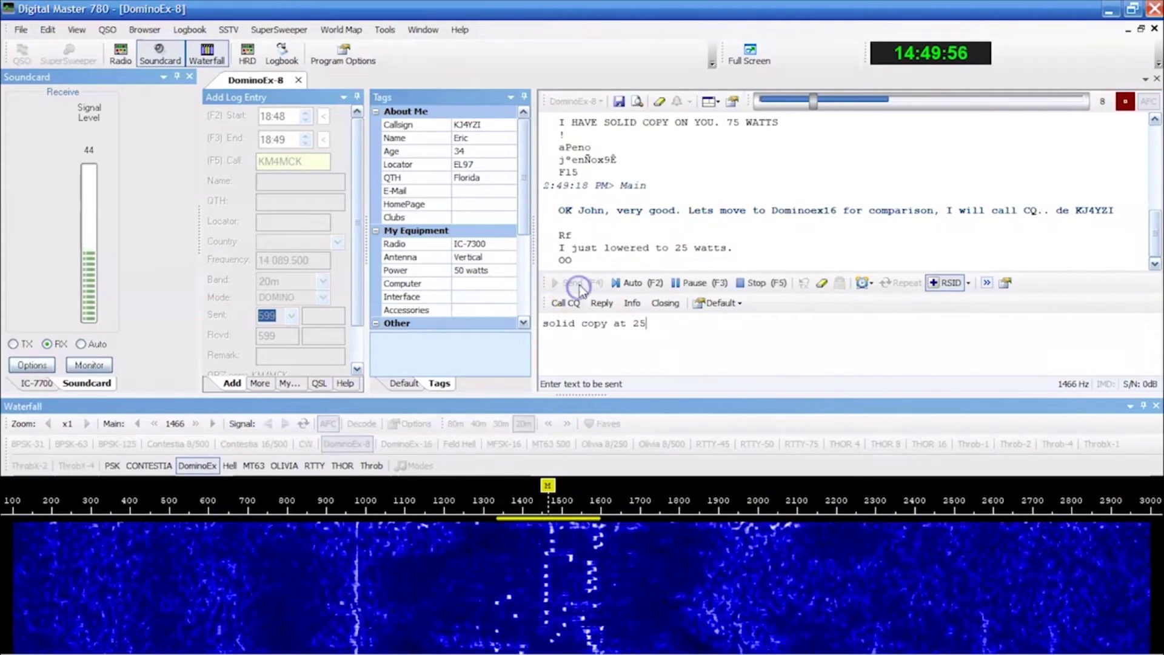
left_click(712, 342)
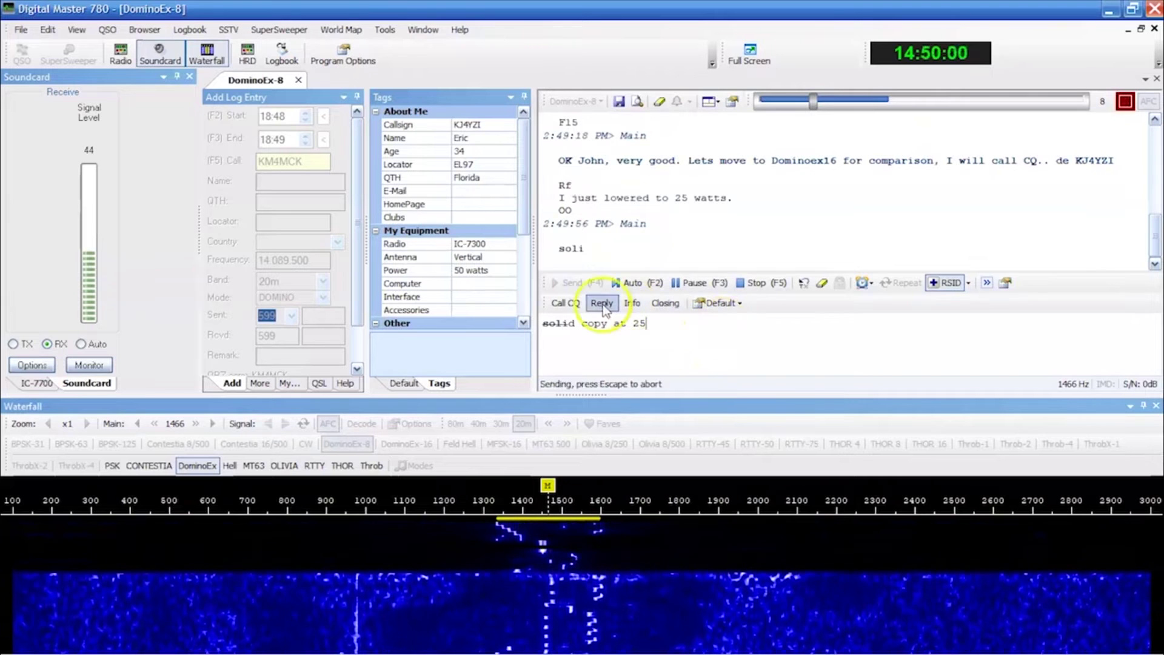
type("lets tr")
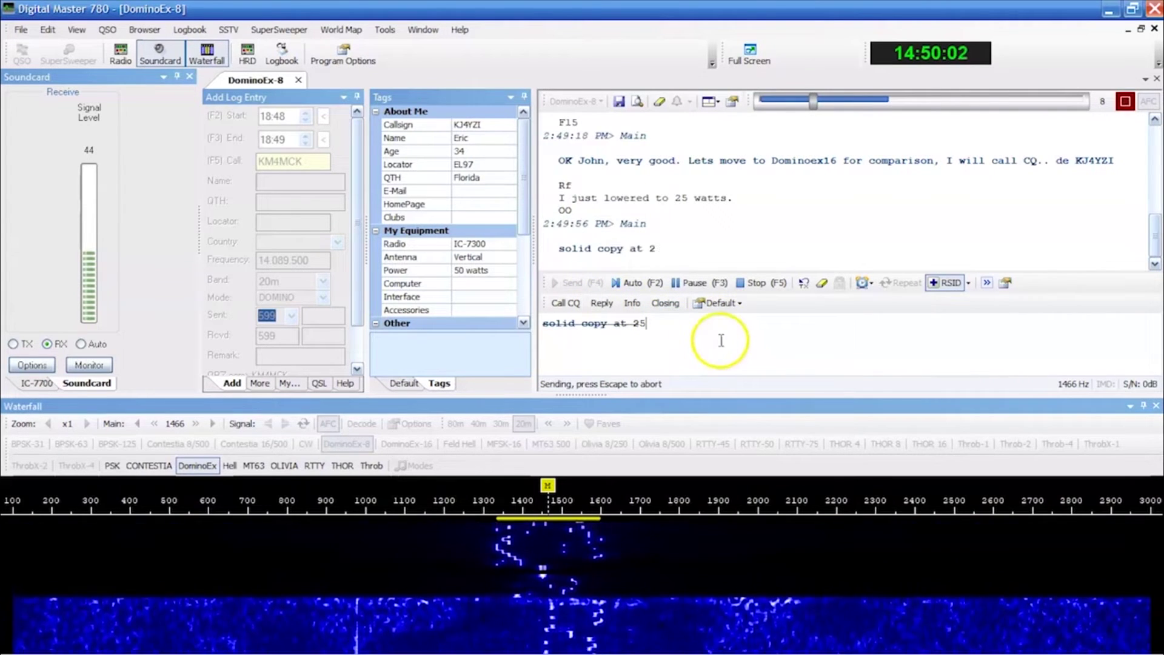
type("y 16 mode")
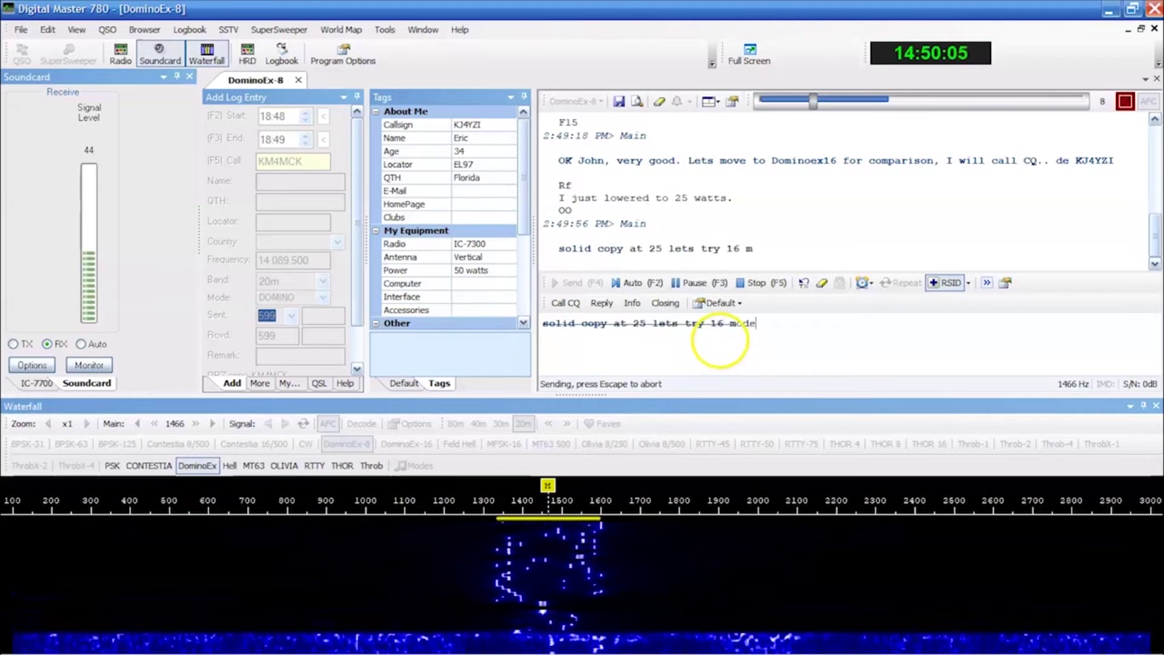
key("Return")
left_click(760, 283)
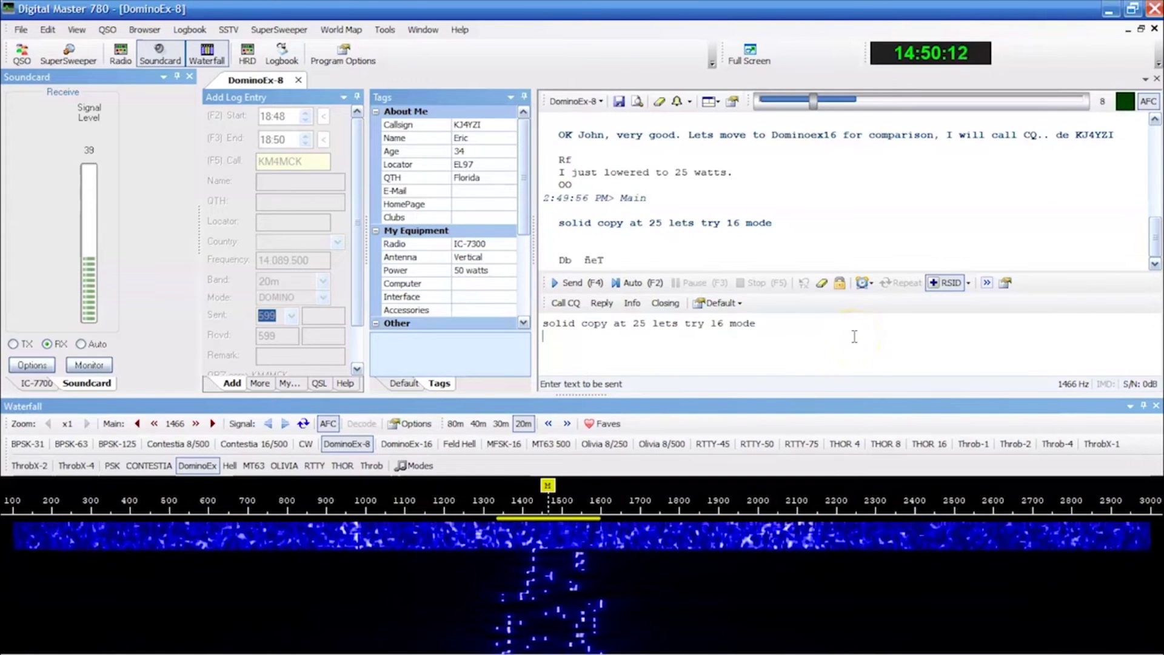
- Switch the operating mode to DominoEx-16 and clear the previous transmit text
left_click(407, 443)
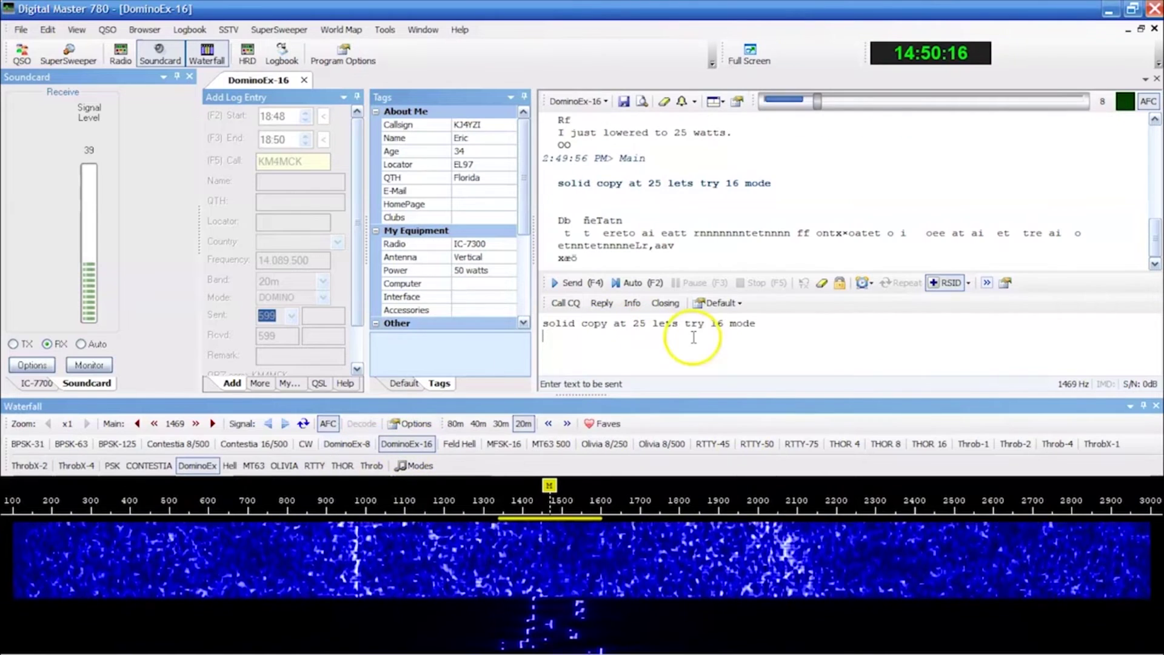
left_click(822, 284)
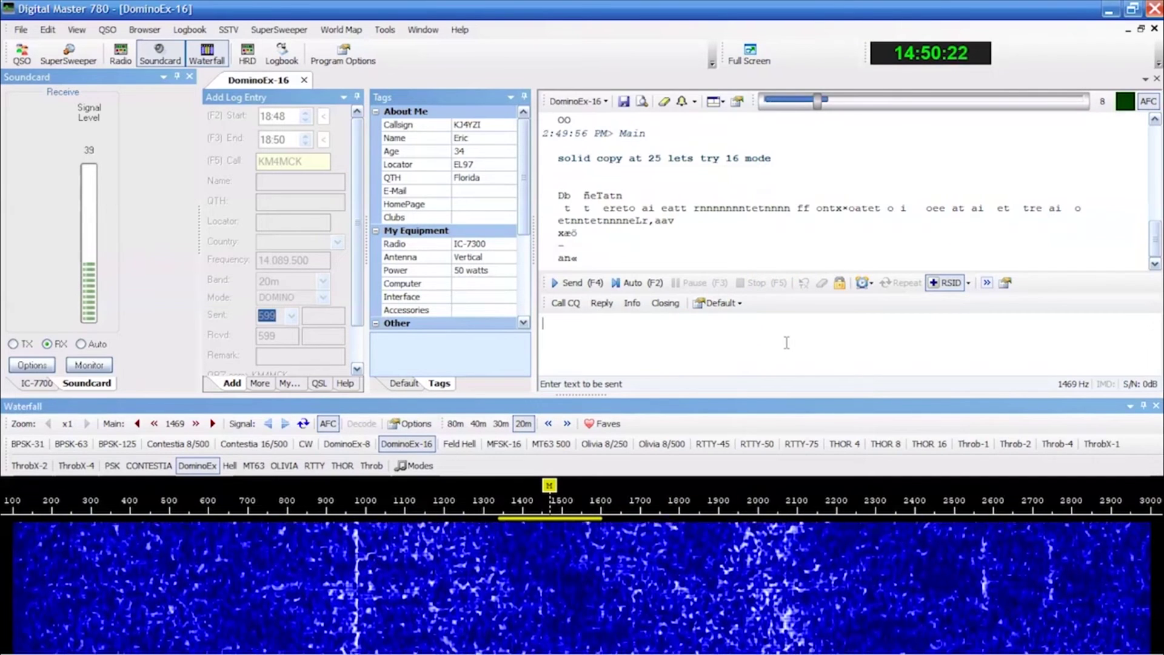
- Transmit a three-line CQ call with the own callsign, ending in "PSE K"
left_click(751, 289)
left_click(566, 303)
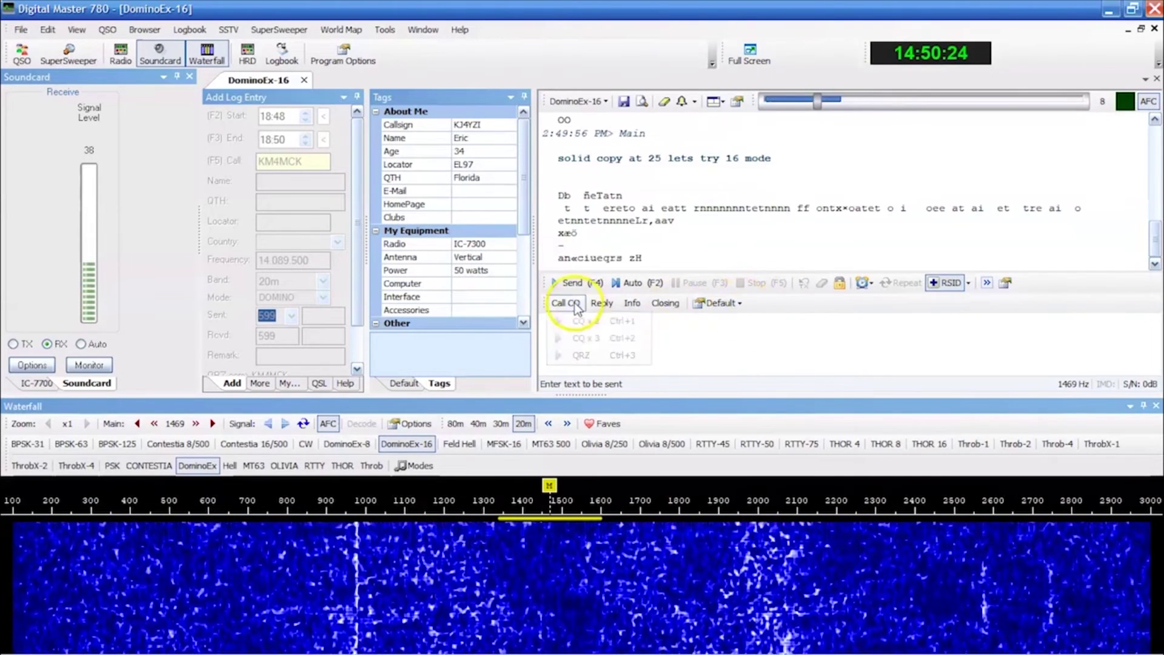
left_click(741, 353)
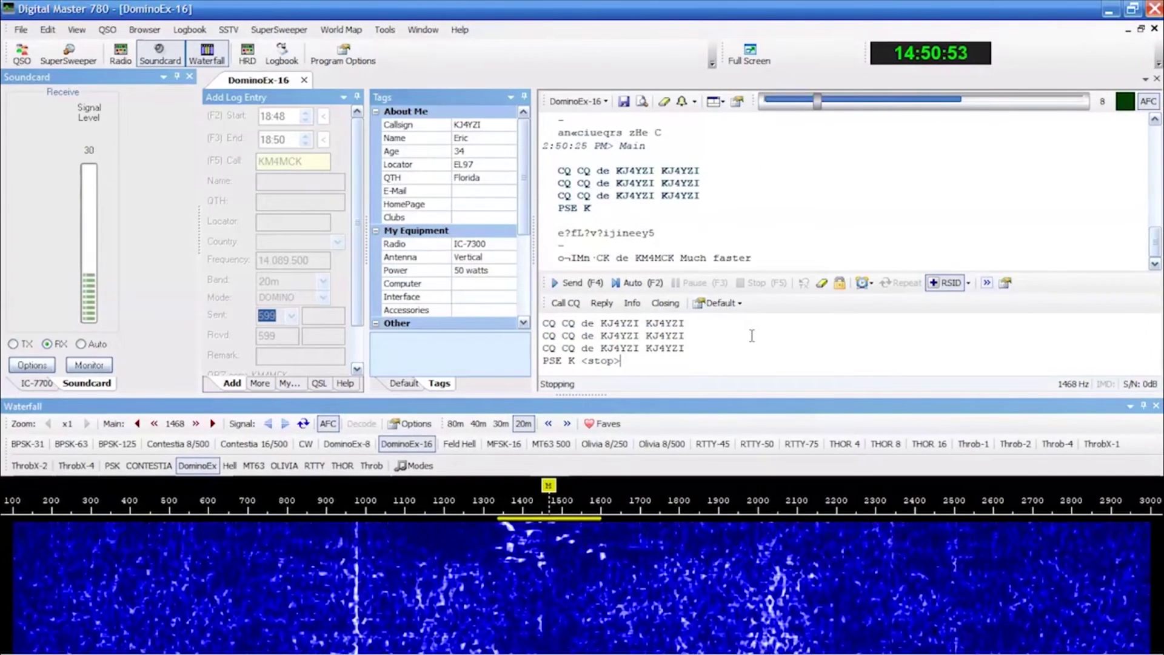
- Clear the transmit text and start transmitting "very good", the contact's name and "styill a copy on 25 watts..."
left_click(823, 283)
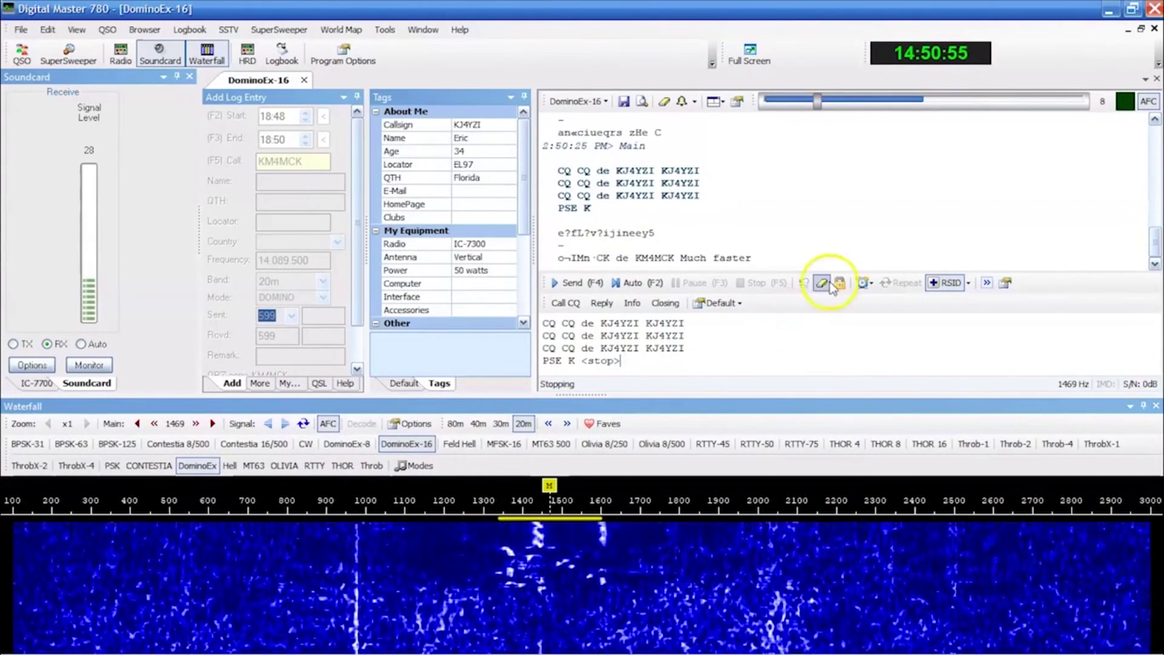
left_click(639, 360)
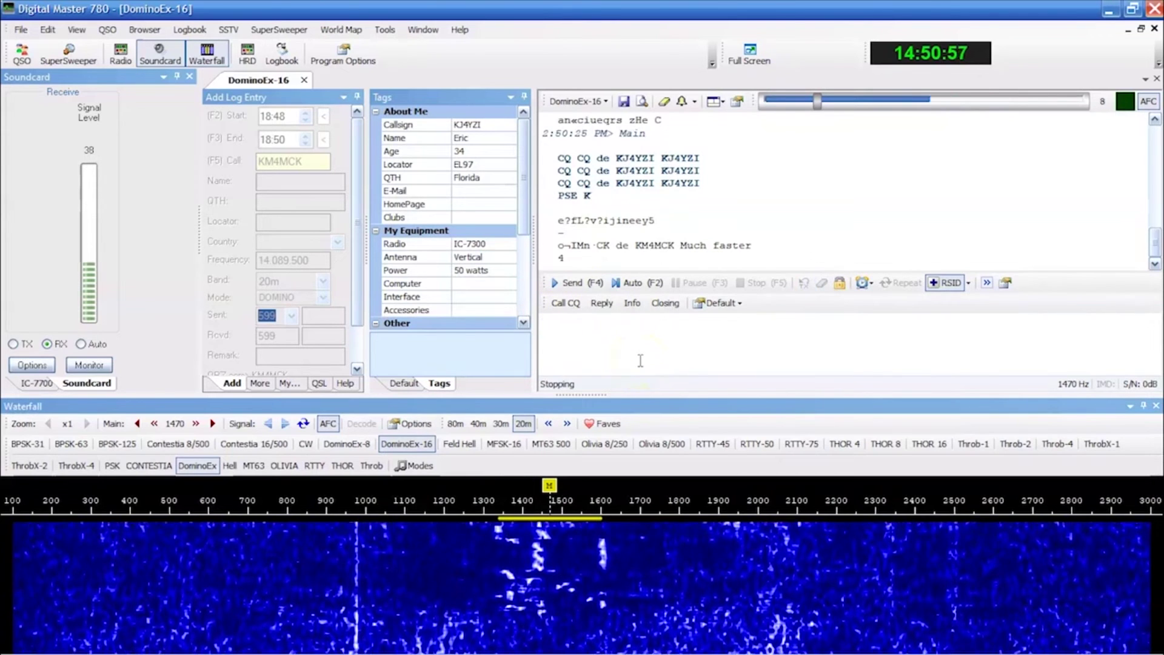
left_click(563, 284)
left_click(578, 327)
type("ve")
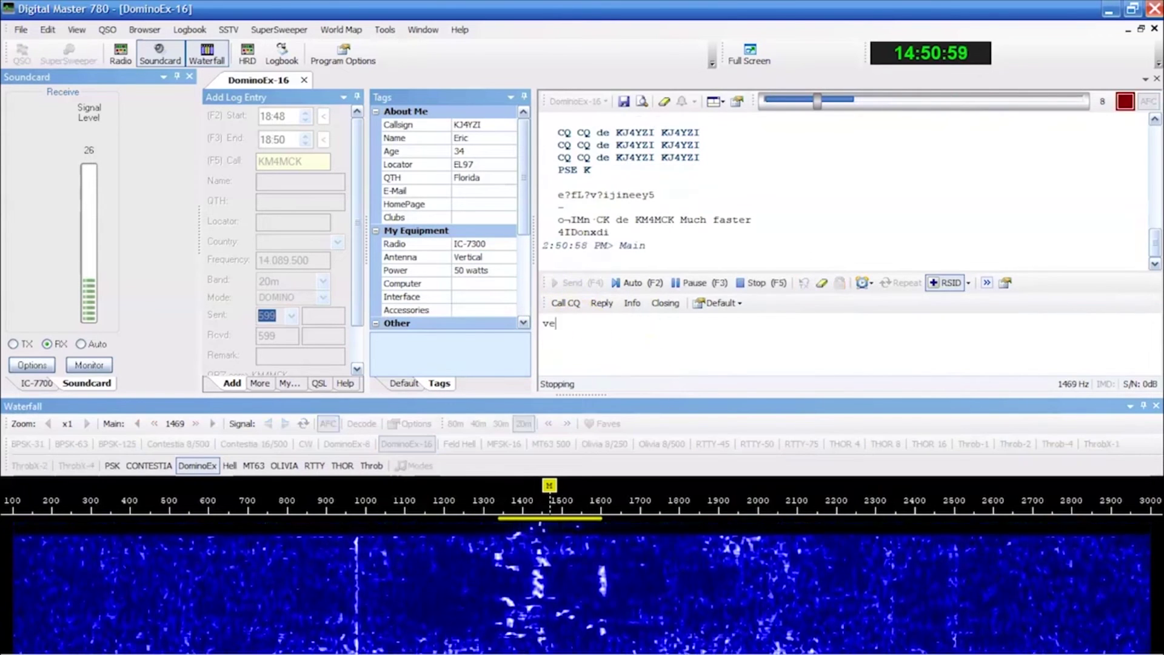
type("ry good john, styill a copy on 25 watts...")
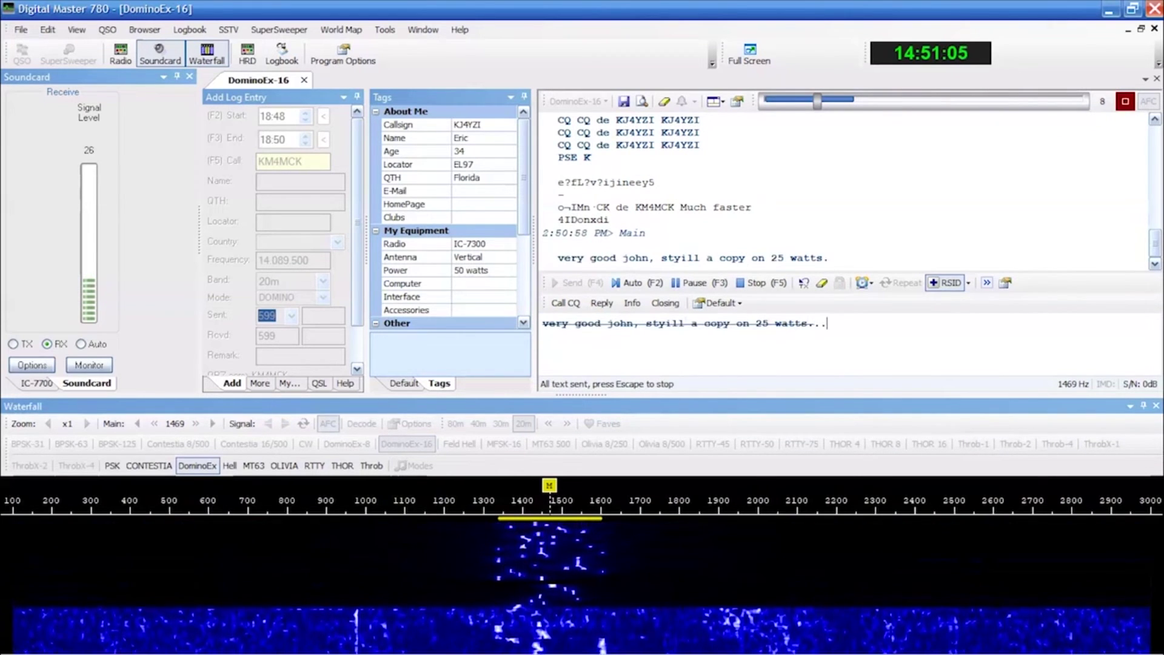
- Continue the message with ". Thanks for this time helping for the demo...." and end the transmission
type(". Thanks for this ")
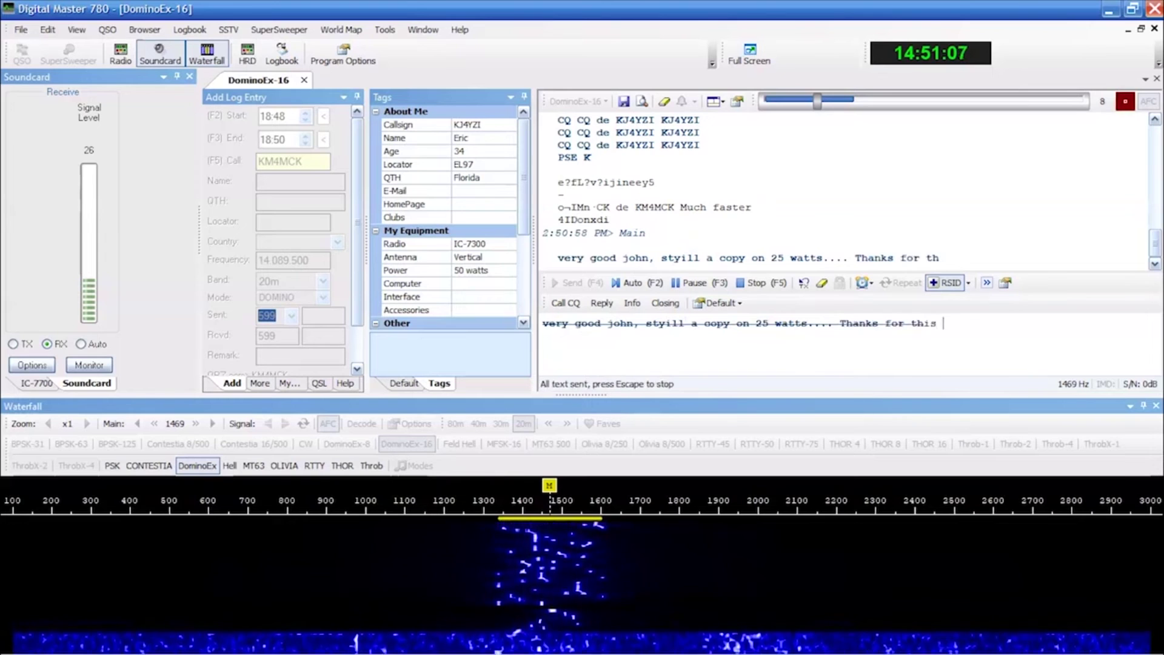
type("time helping for th")
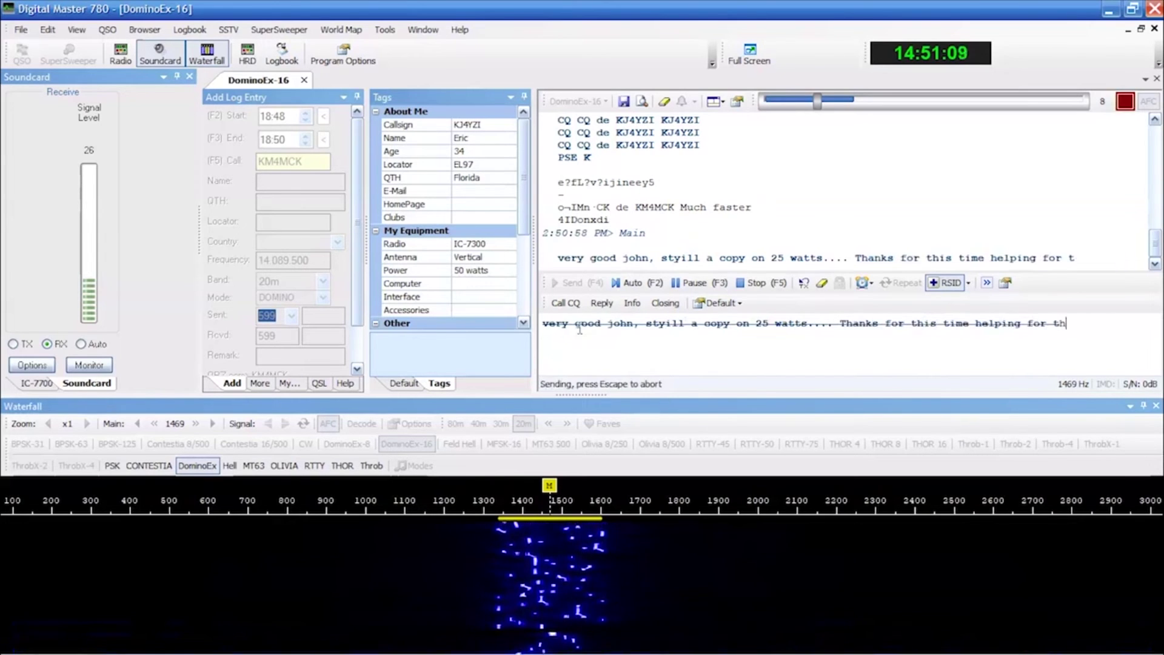
type("e demo....")
key("Return")
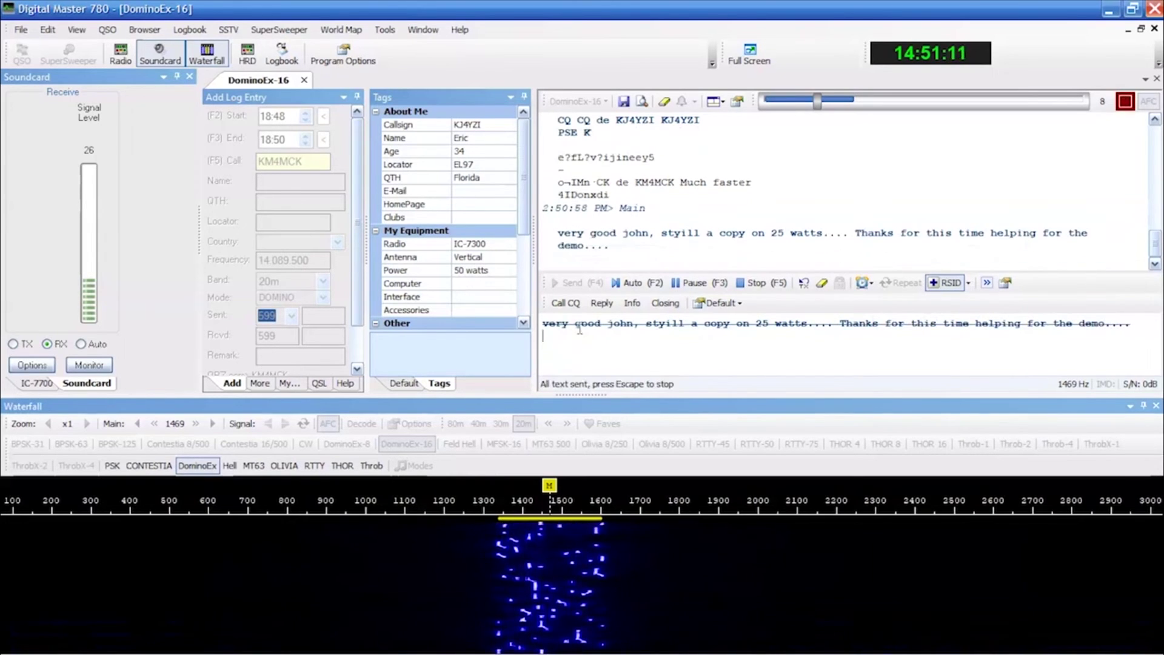
left_click(756, 283)
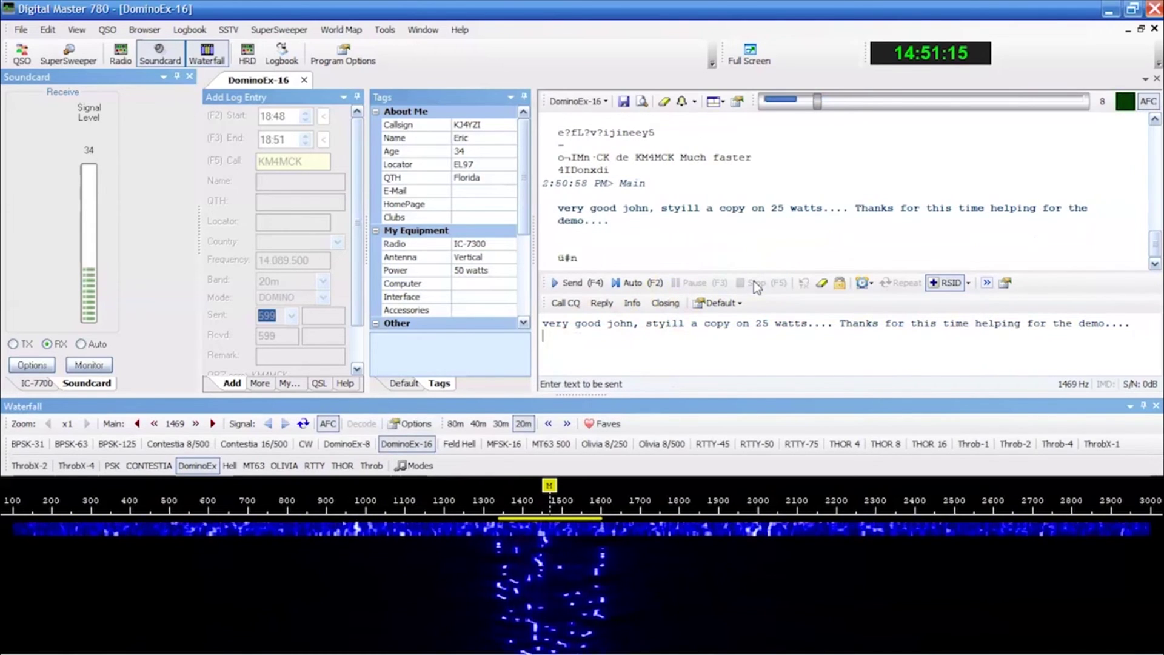
- Clear the transmit text and send "Thanks", the contact's name, "de", the own callsign and "73"
left_click(584, 342)
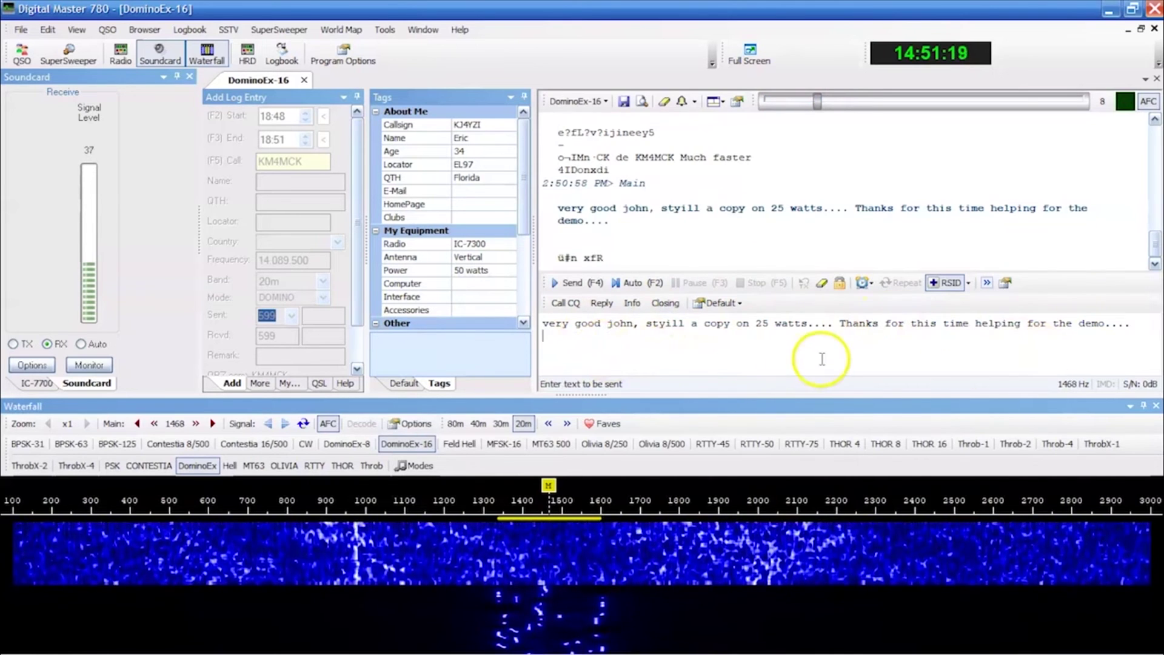
left_click(822, 288)
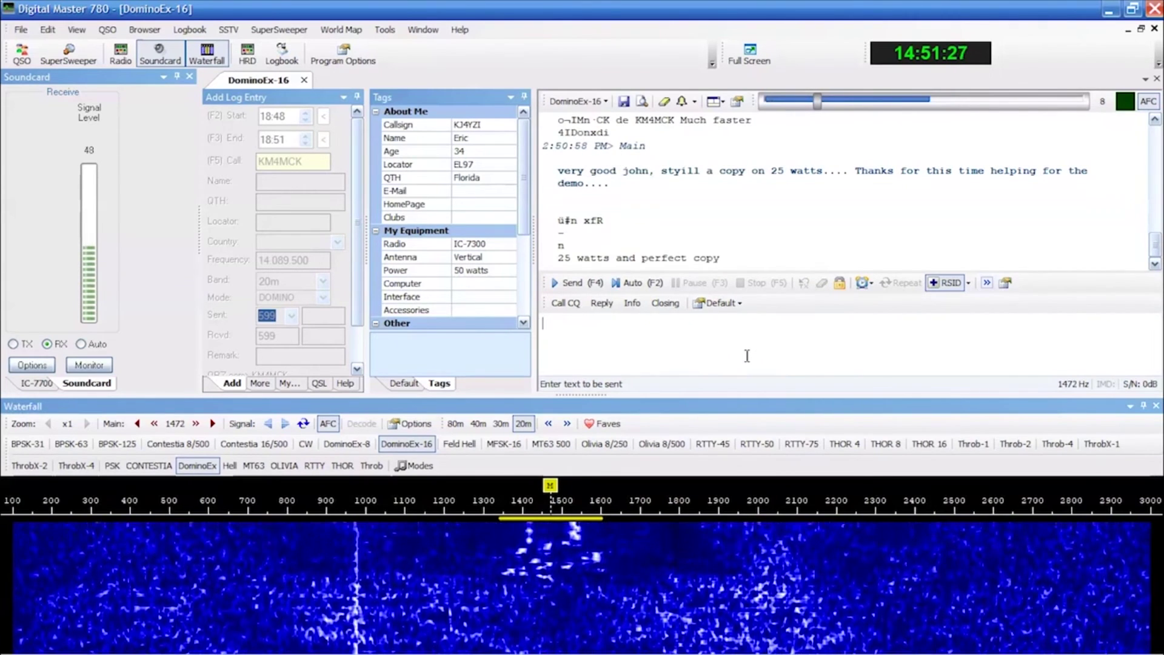
left_click(747, 356)
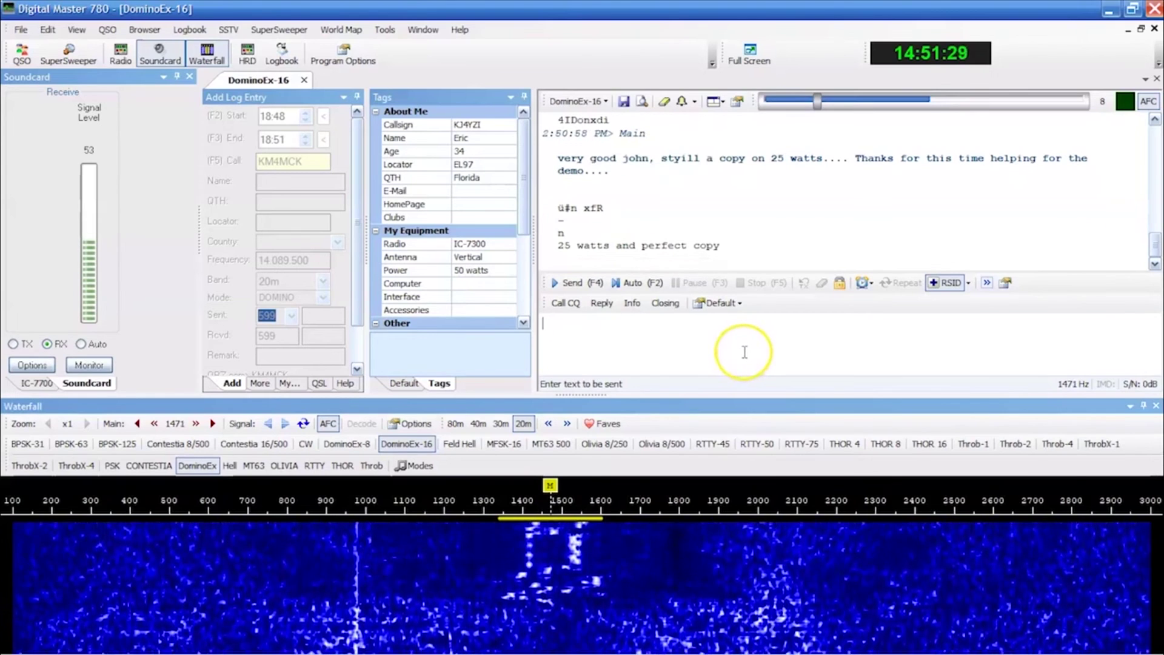
type("Thanks john, de")
type(" KJ4YZI, 73")
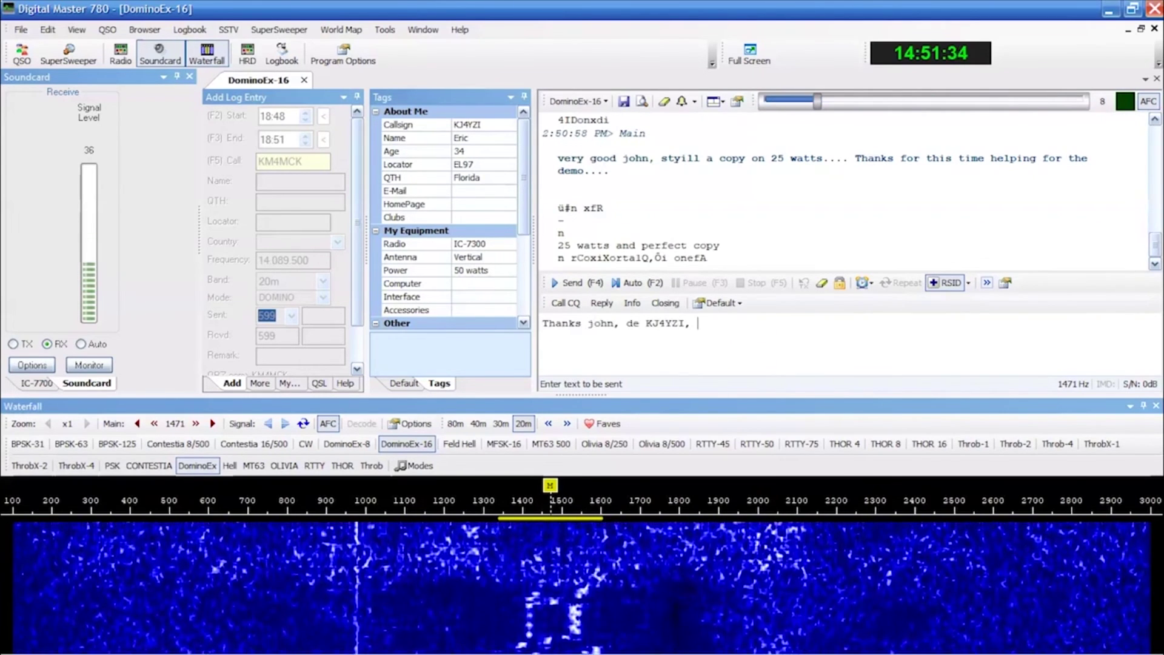
left_click(584, 283)
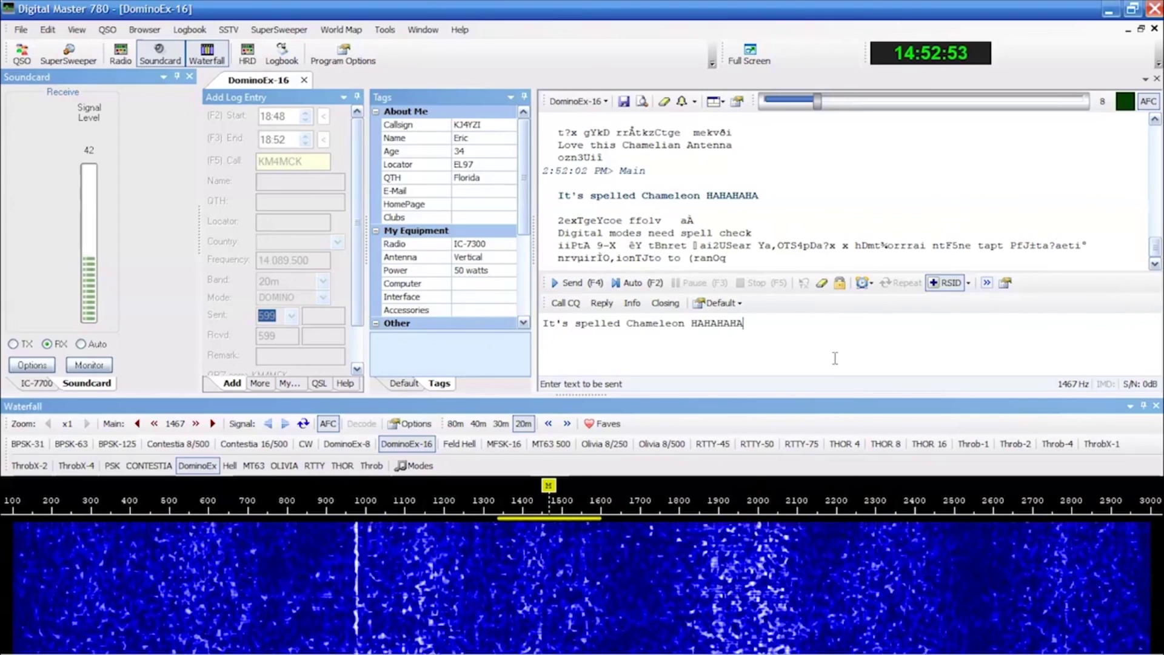
left_click(850, 357)
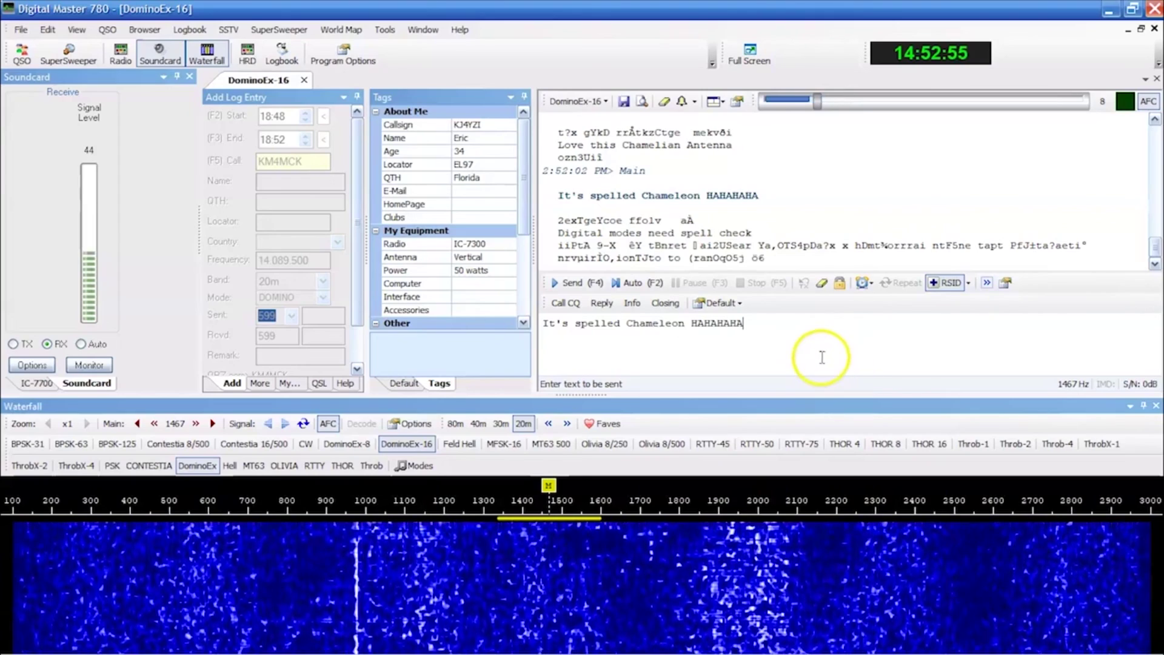